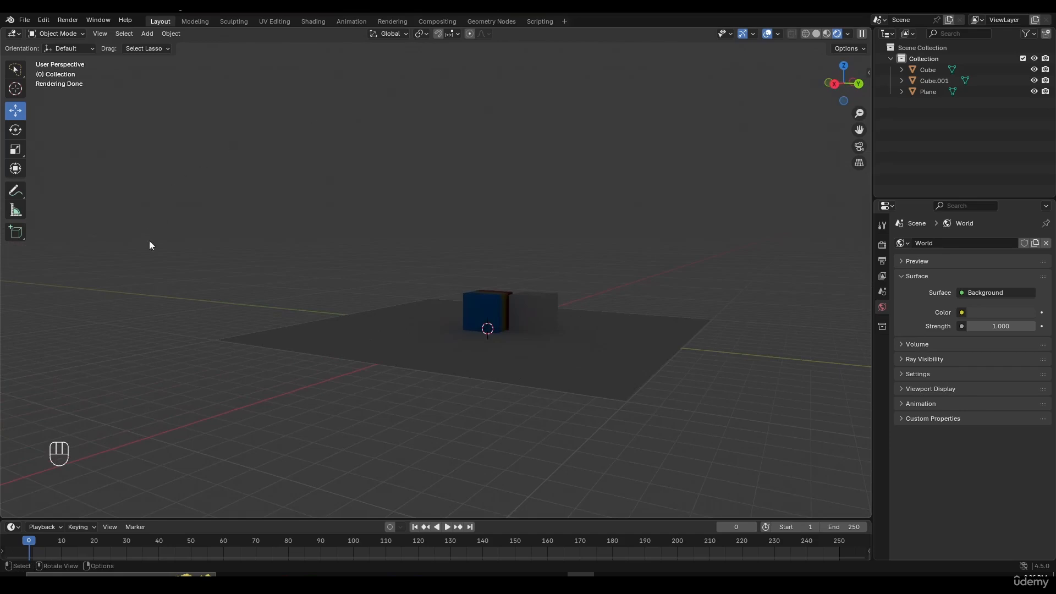
middle_drag(351, 119, 512, 144)
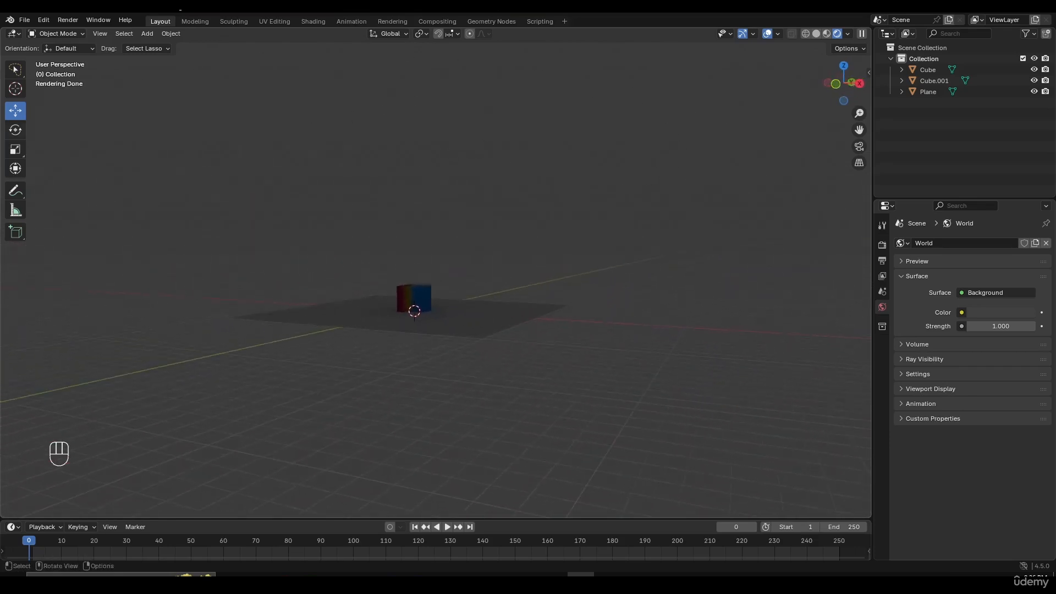
middle_drag(229, 235, 282, 208)
middle_drag(693, 197, 385, 132)
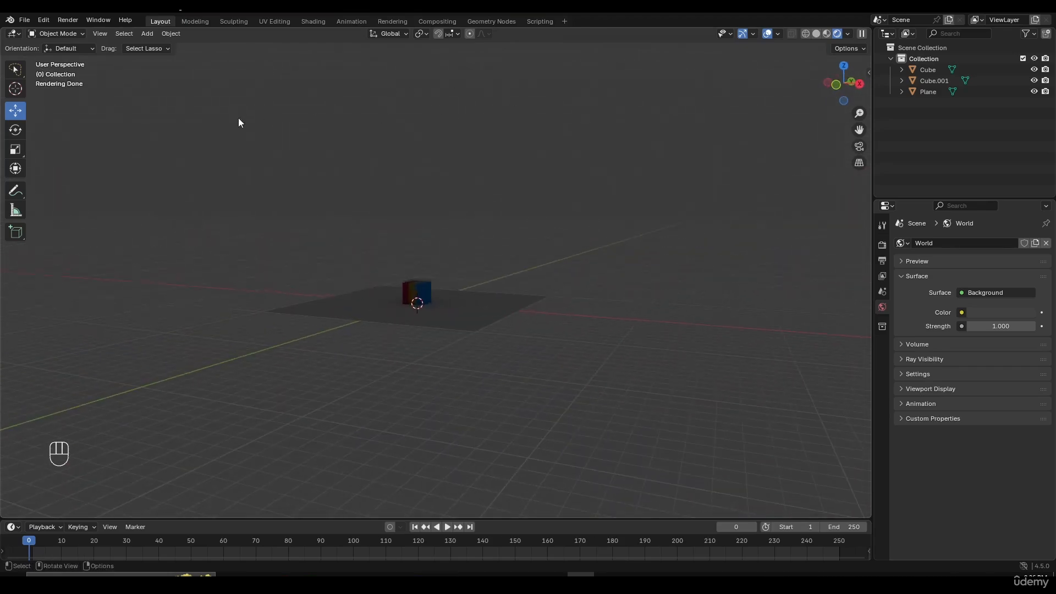
middle_drag(541, 234, 306, 260)
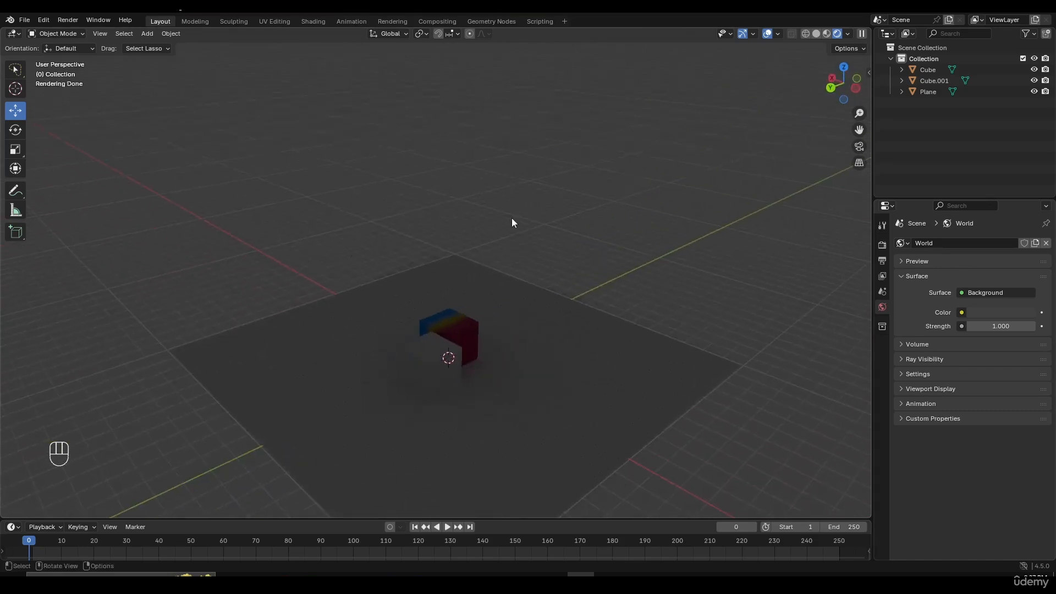
middle_drag(446, 212, 316, 186)
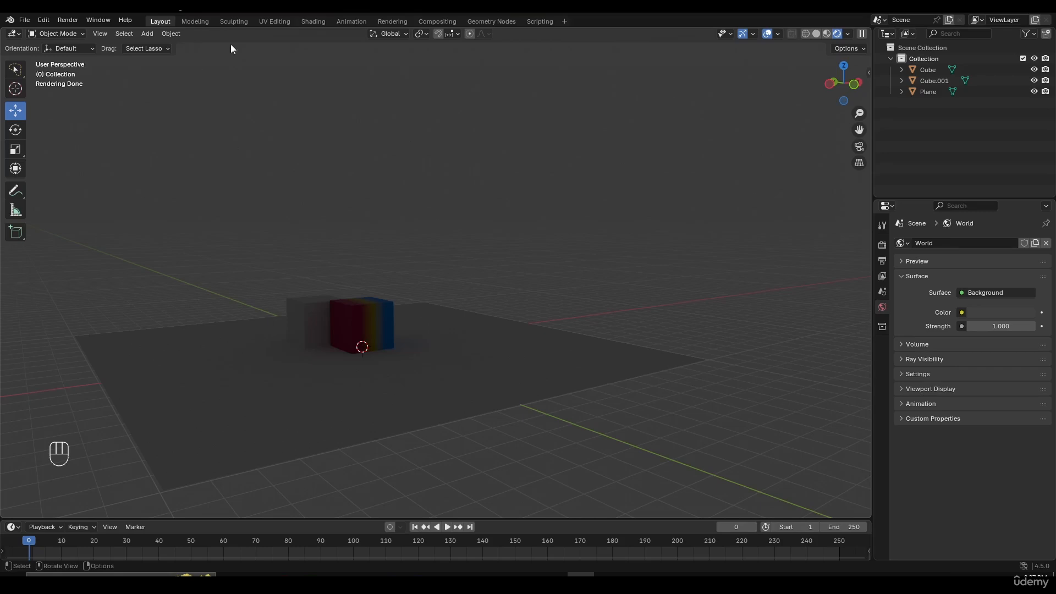
- Switch to the Shading workspace and display its 3D viewport with Rendered shading
click(319, 21)
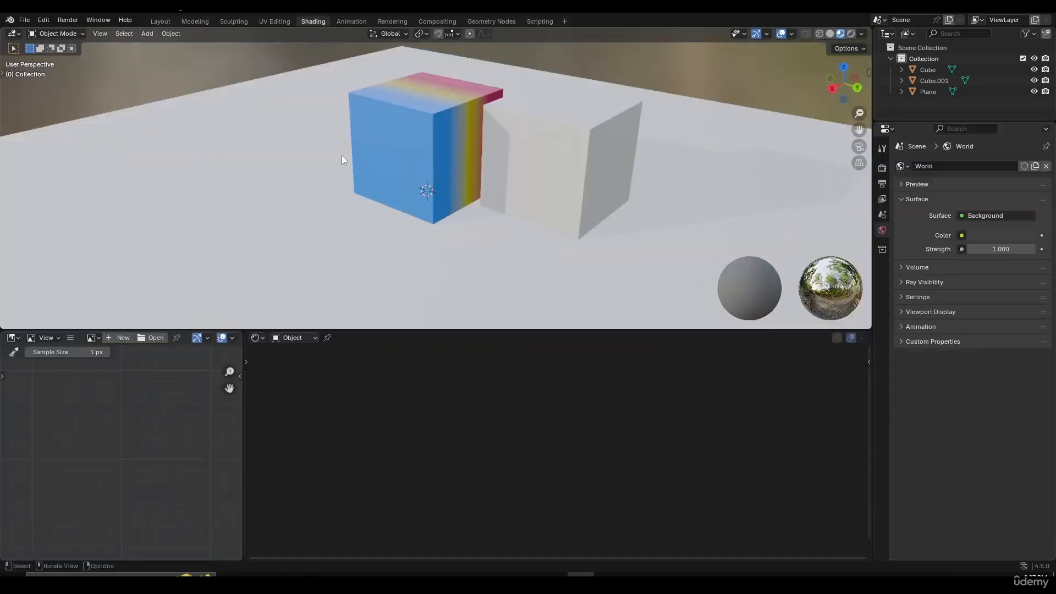
scroll(430, 108, down, 5)
middle_drag(440, 129, 510, 104)
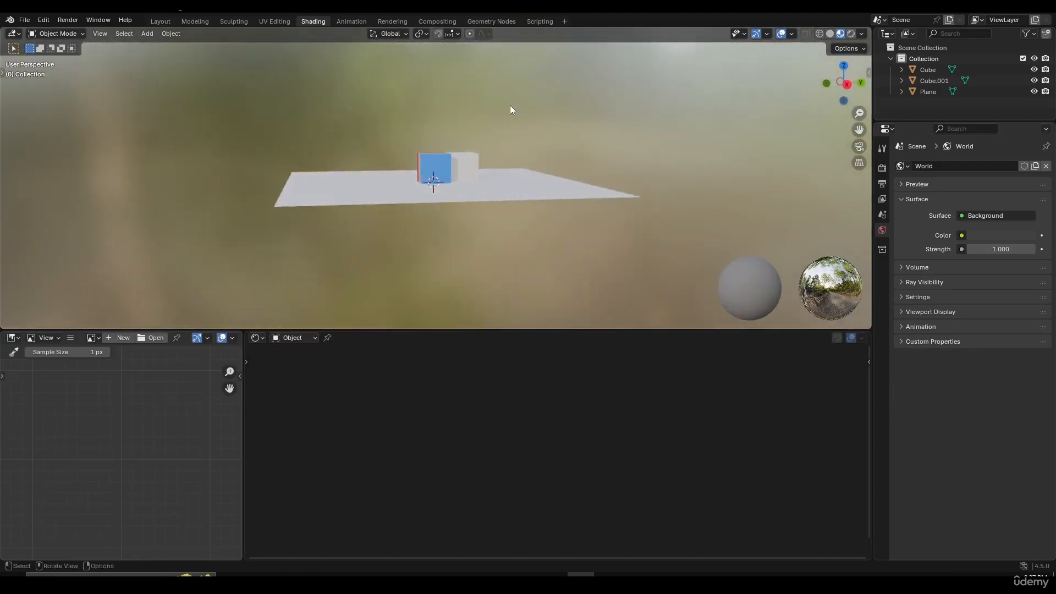
click(851, 34)
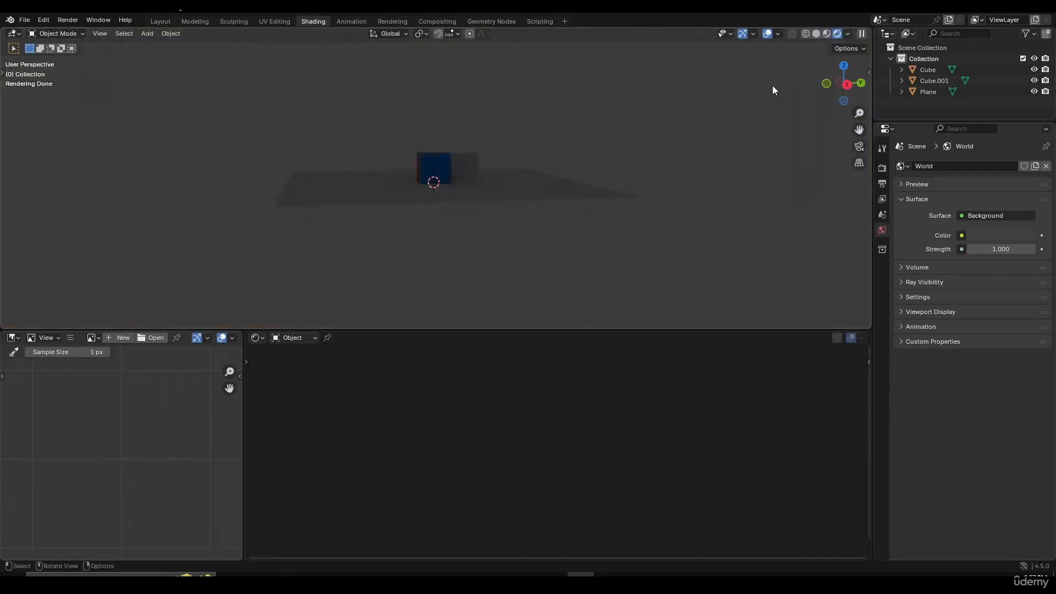
scroll(549, 160, up, 3)
scroll(549, 156, up, 1)
shift+middle_drag(556, 152, 526, 210)
scroll(526, 211, down, 2)
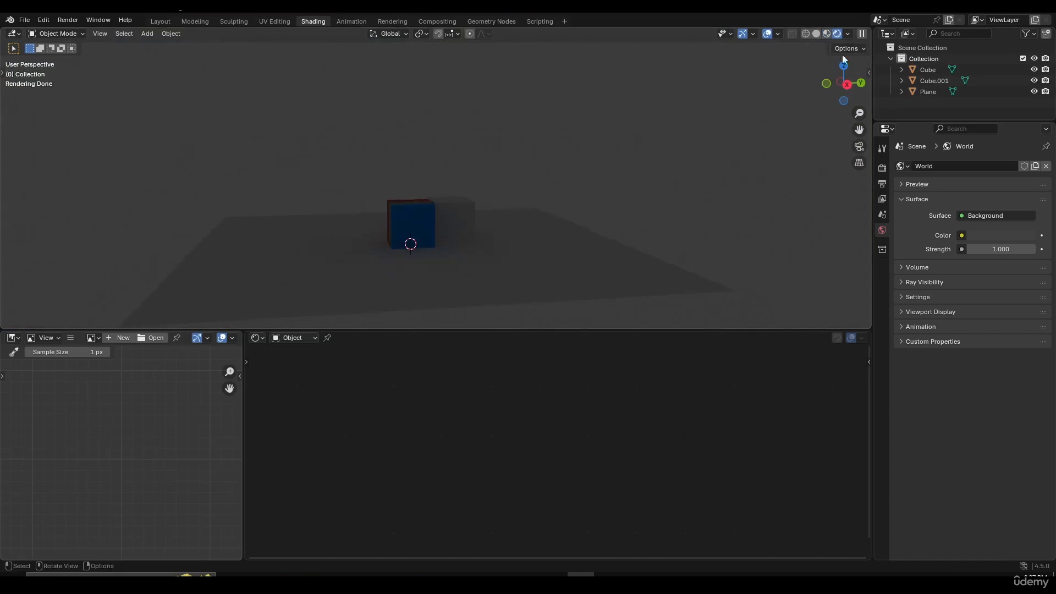
- Show the scene's render settings and select the gradient-coloured cube to bring up its material nodes
click(883, 168)
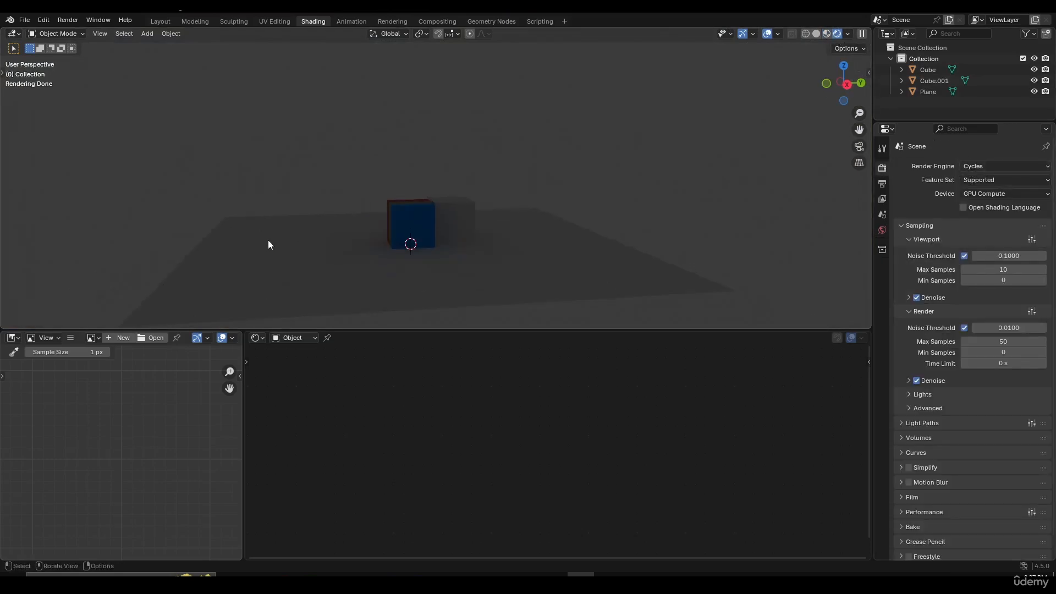
middle_drag(619, 156, 541, 170)
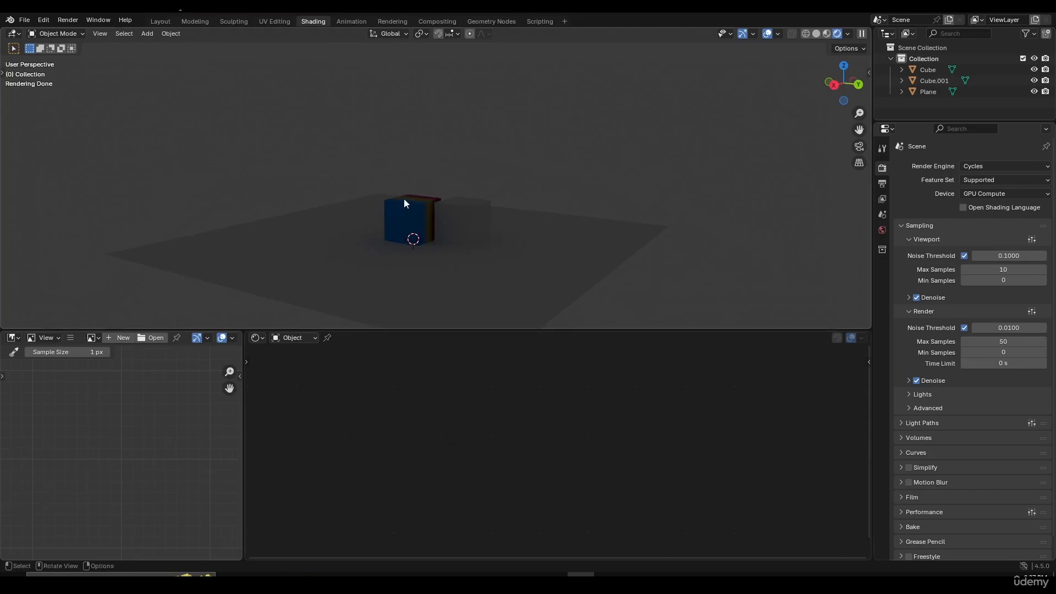
scroll(404, 200, up, 3)
shift+middle_drag(461, 239, 506, 180)
click(447, 163)
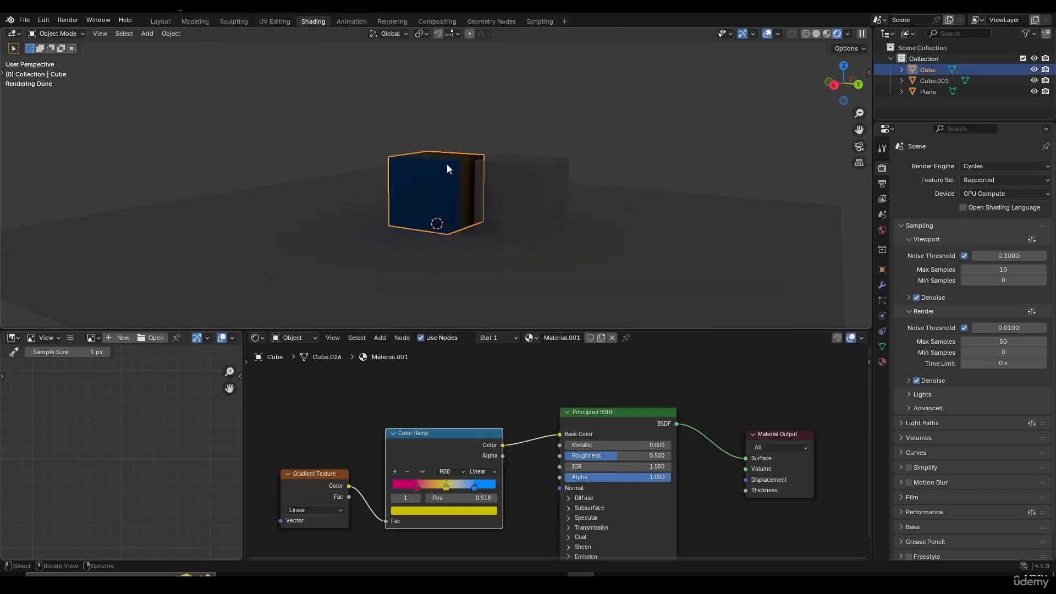
middle_drag(447, 164, 414, 144)
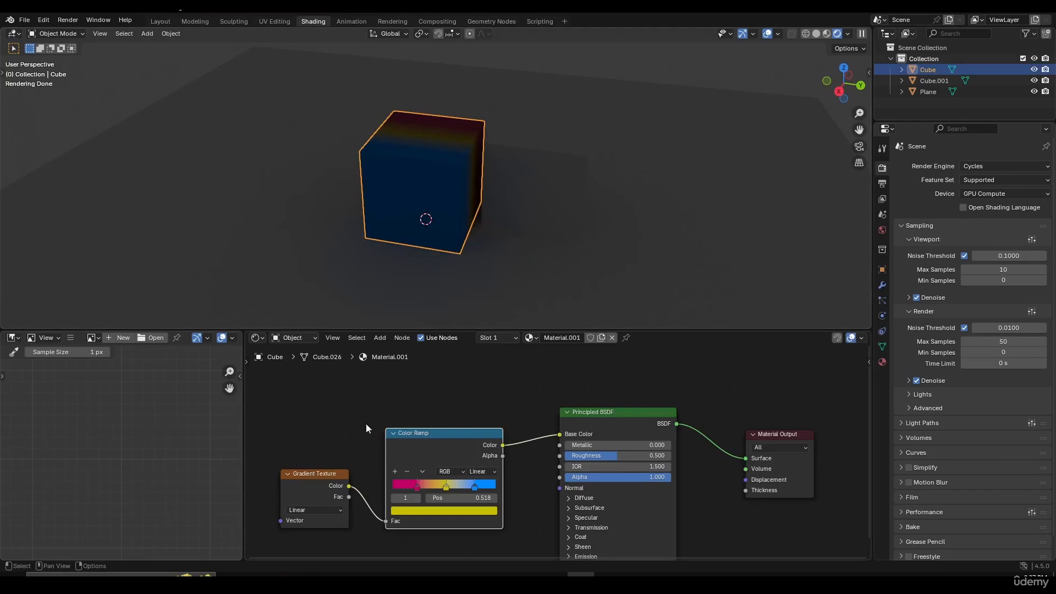
middle_drag(440, 398, 445, 395)
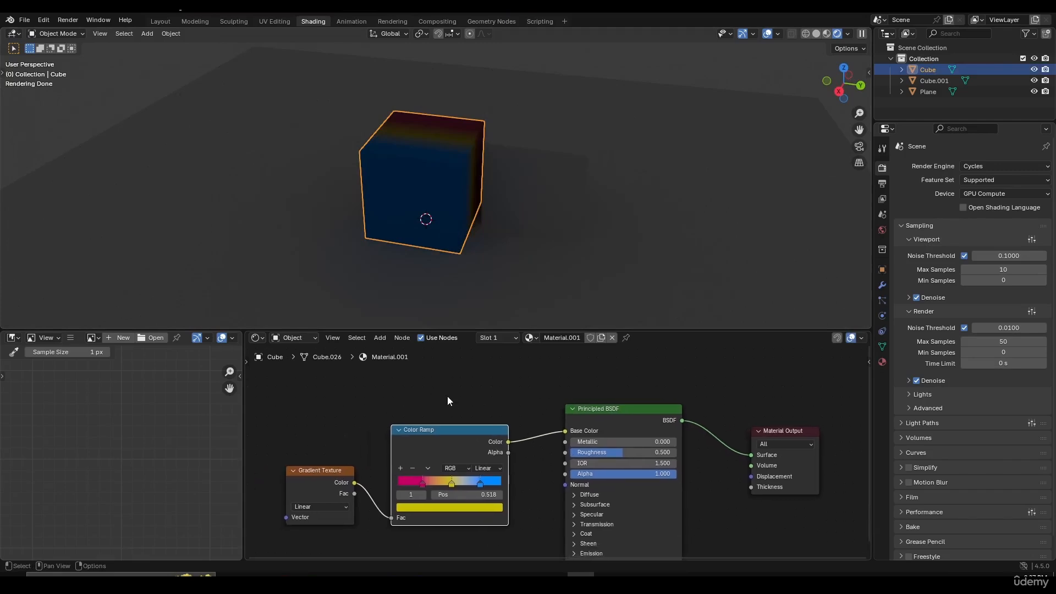
click(448, 397)
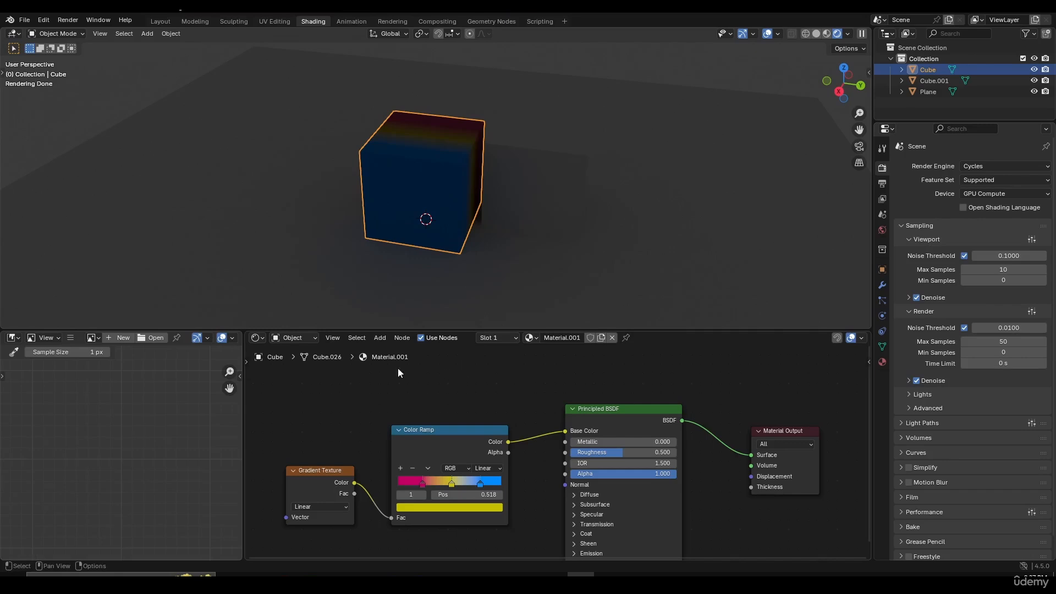
- Rename the selected cube's material as Cube Gradient
click(287, 341)
click(292, 337)
click(565, 341)
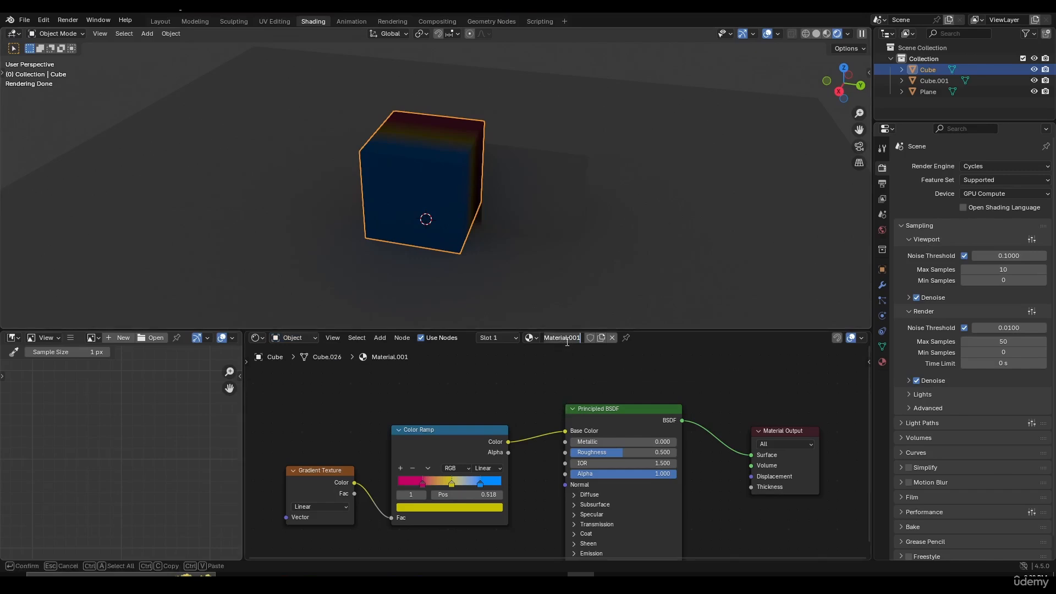
text(Cube Gradient)
key(Return)
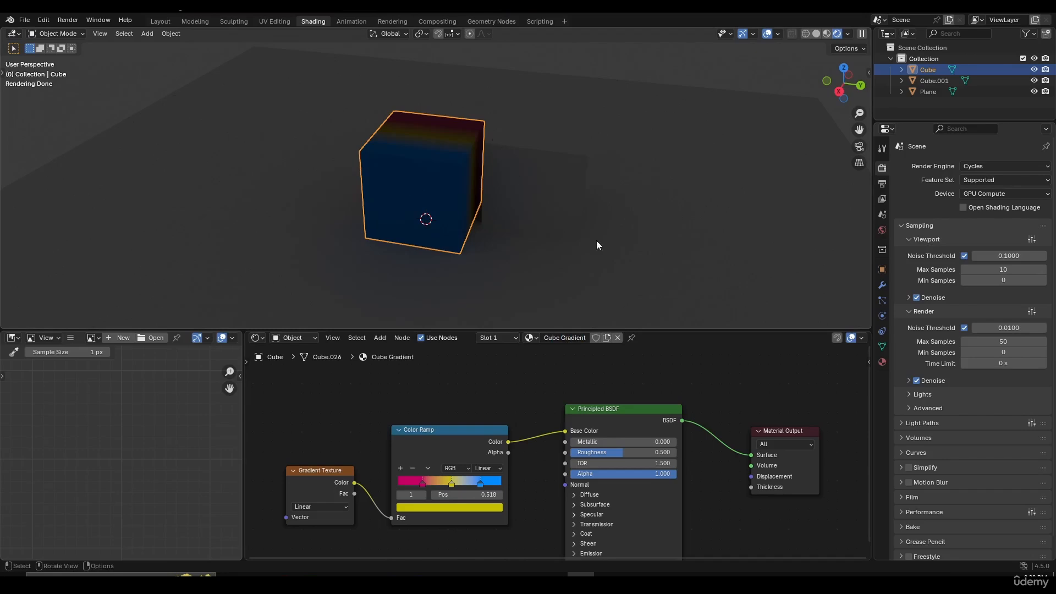
- Switch the shader editor from object to World shading and slightly reposition the Background and World Output nodes
click(296, 338)
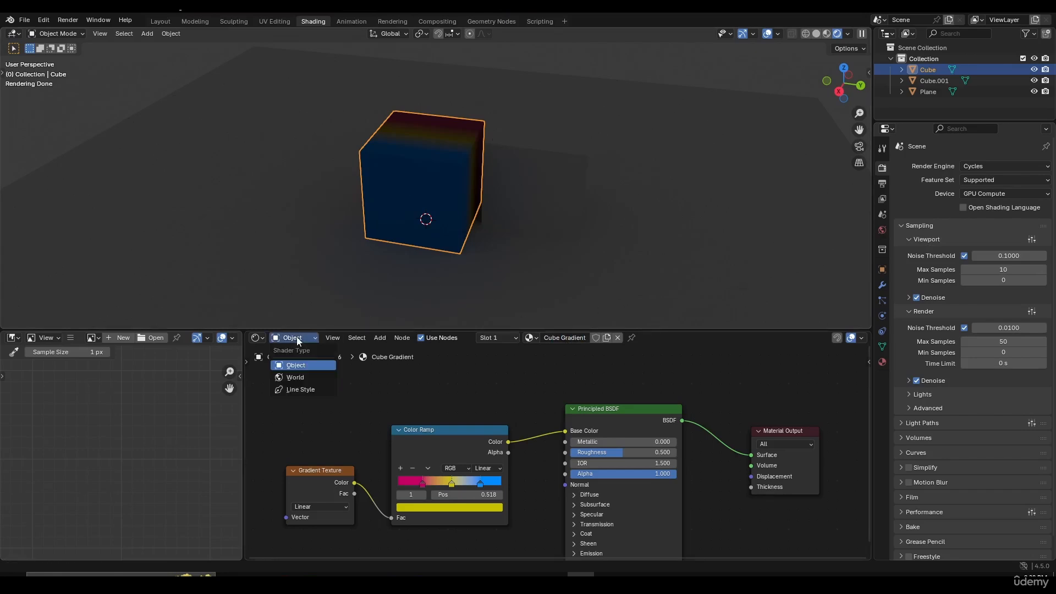
click(301, 375)
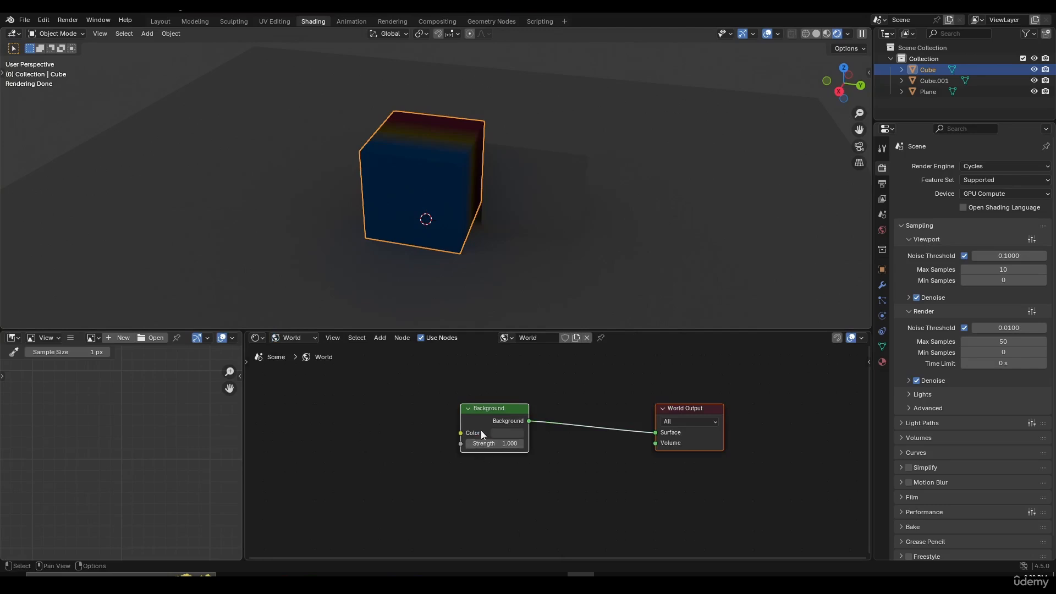
drag(484, 408, 477, 413)
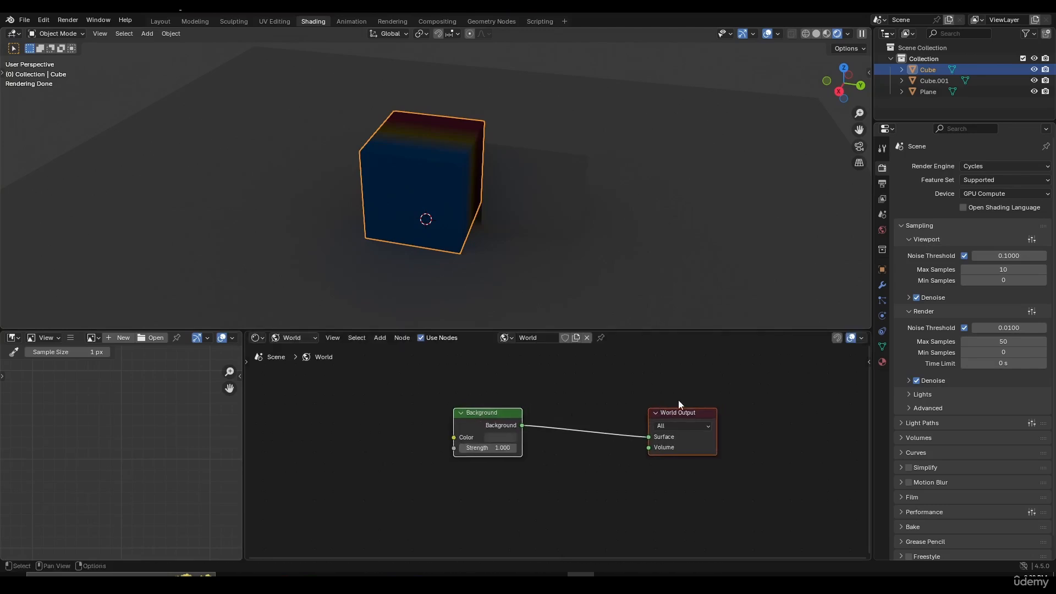
click(679, 401)
drag(682, 415, 681, 418)
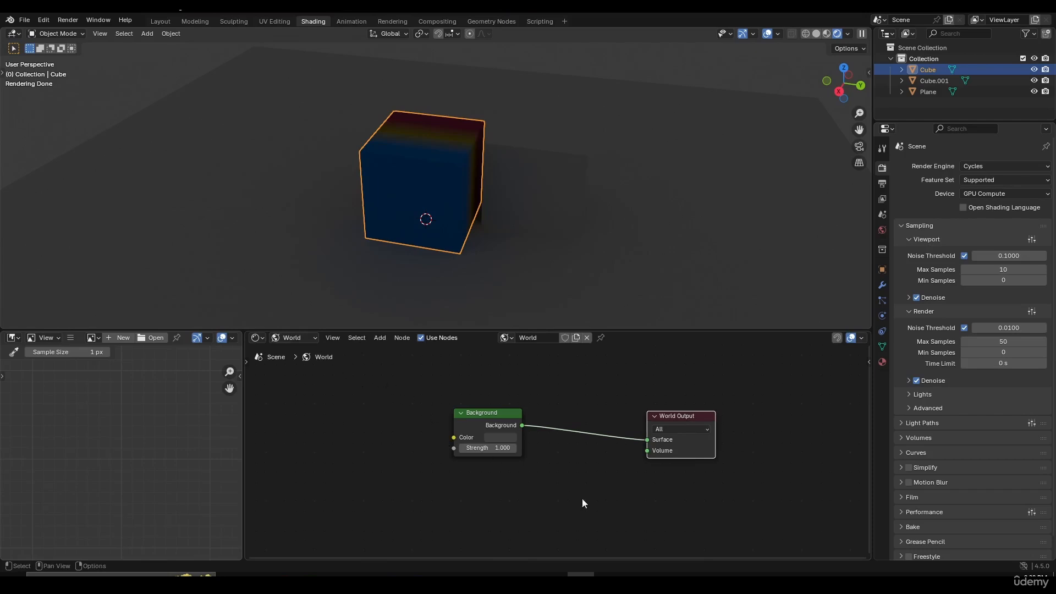
drag(478, 418, 472, 419)
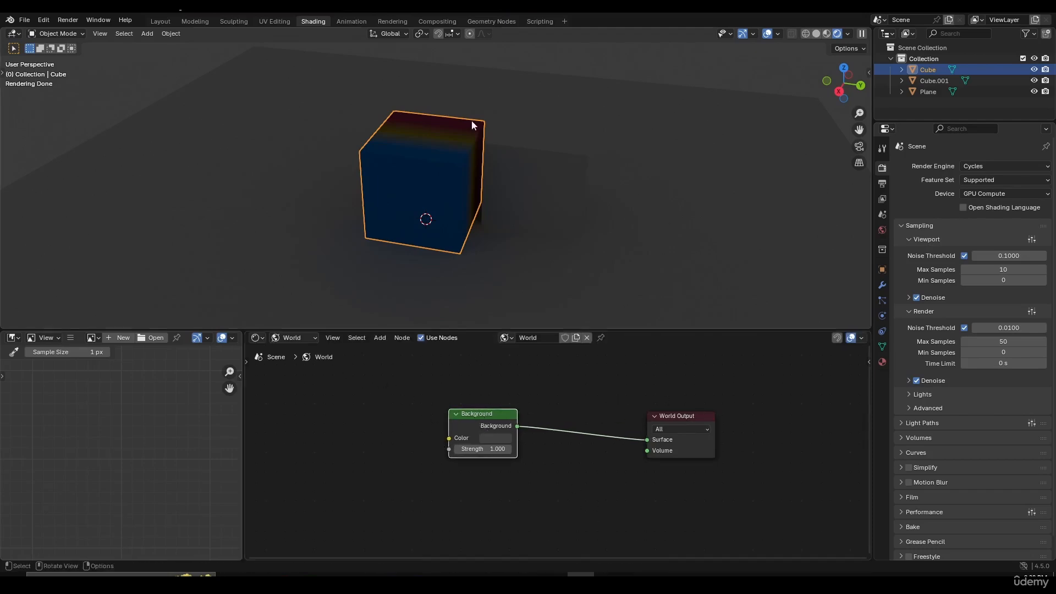
- Raise the brightness of the world Background node's color to full white
middle_drag(471, 119, 645, 167)
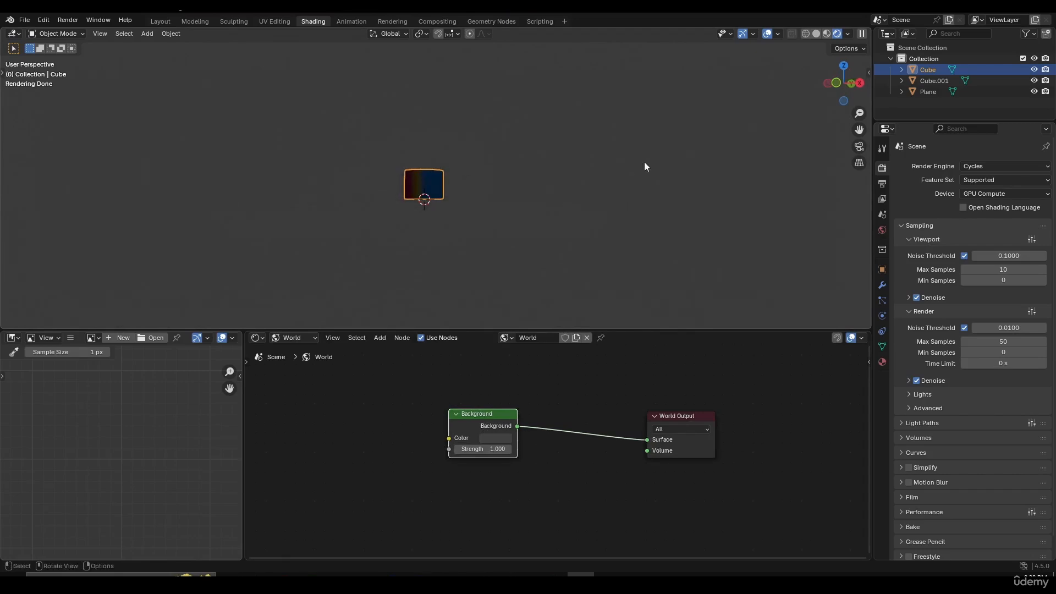
click(507, 438)
drag(567, 332, 568, 278)
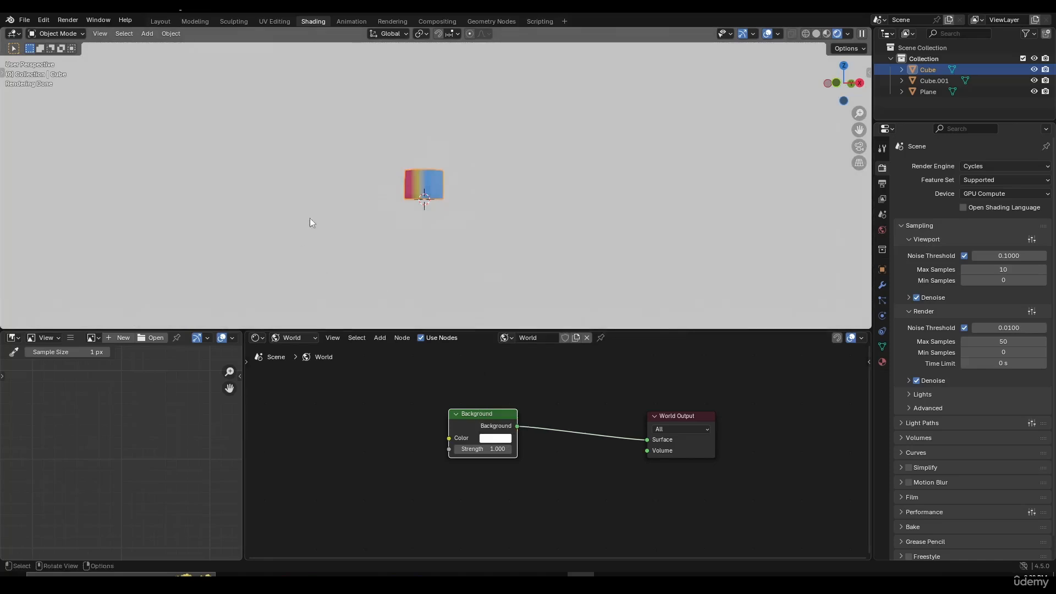
scroll(504, 179, up, 6)
middle_drag(504, 178, 473, 206)
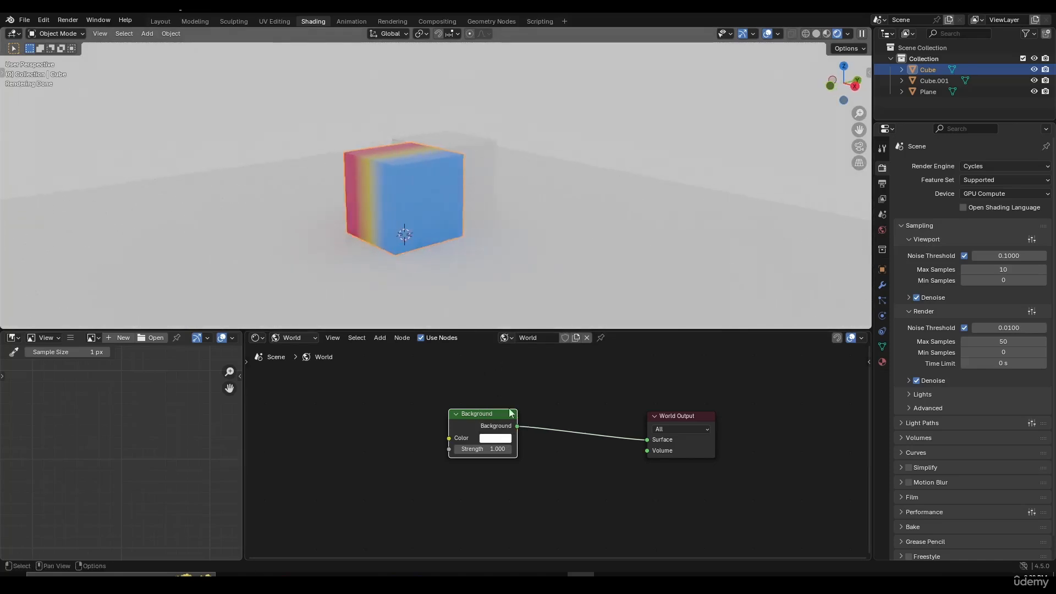
- Change the world Background node's color to light blue, hex #91F1FF
click(508, 438)
drag(523, 317, 525, 302)
scroll(524, 164, down, 3)
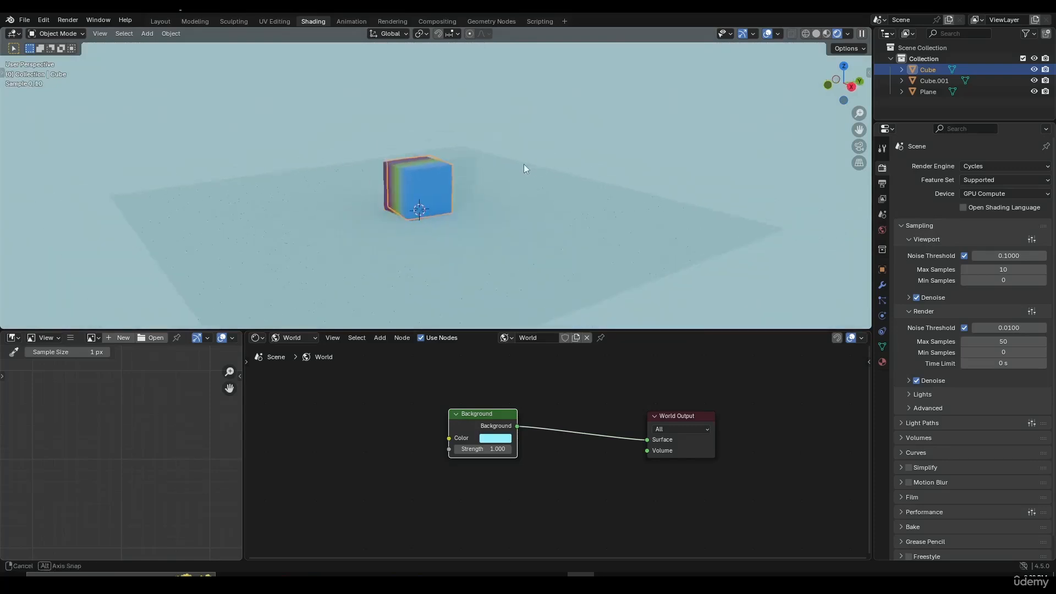
scroll(524, 164, up, 2)
middle_drag(524, 164, 457, 249)
- Set the world Background node's color to a warm cream, hex #FFECB2
click(500, 440)
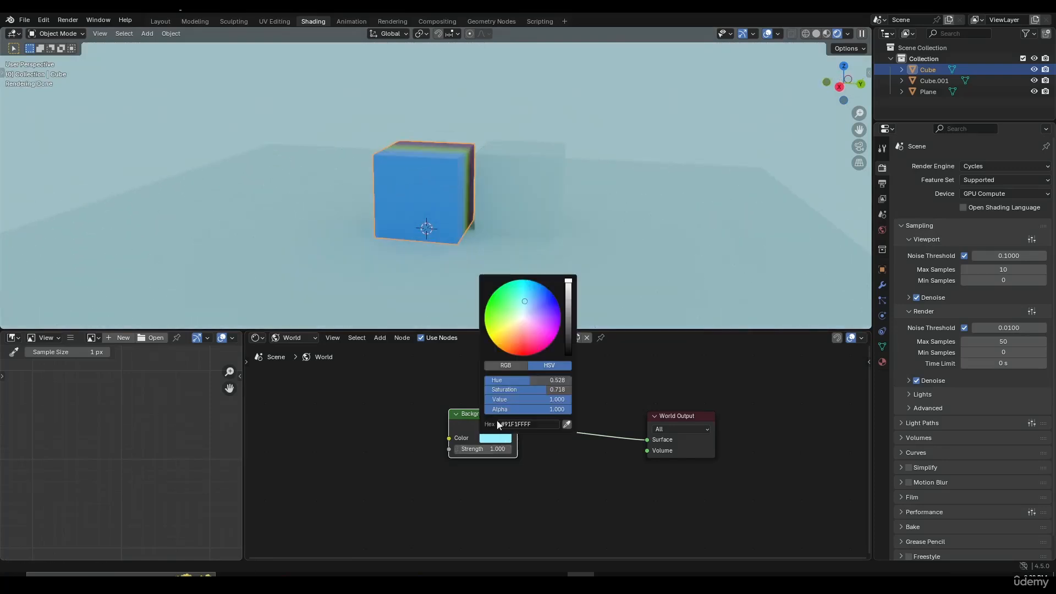
click(516, 327)
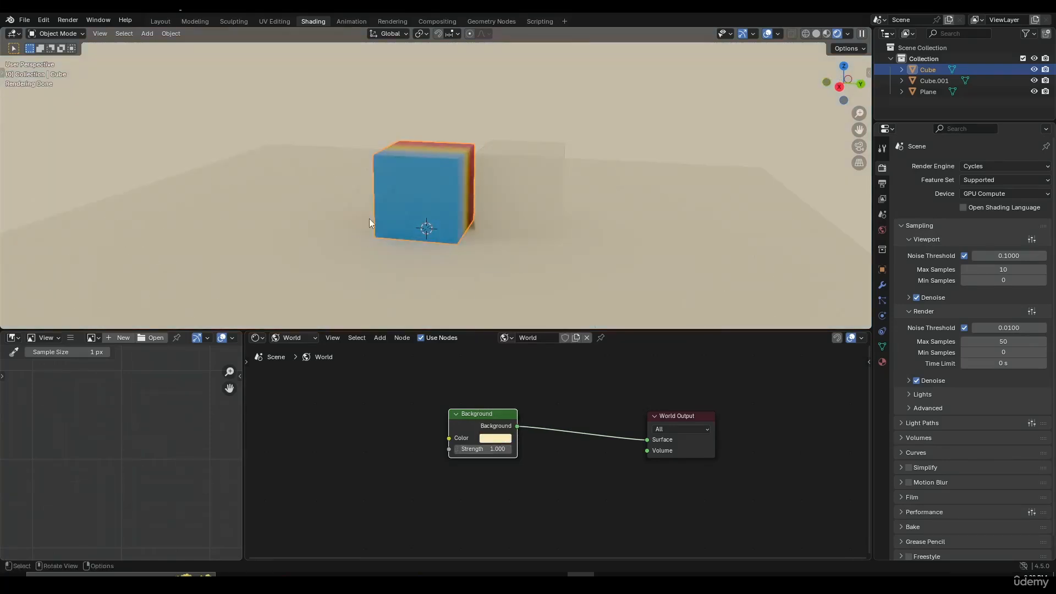
scroll(498, 186, down, 3)
middle_drag(498, 187, 407, 198)
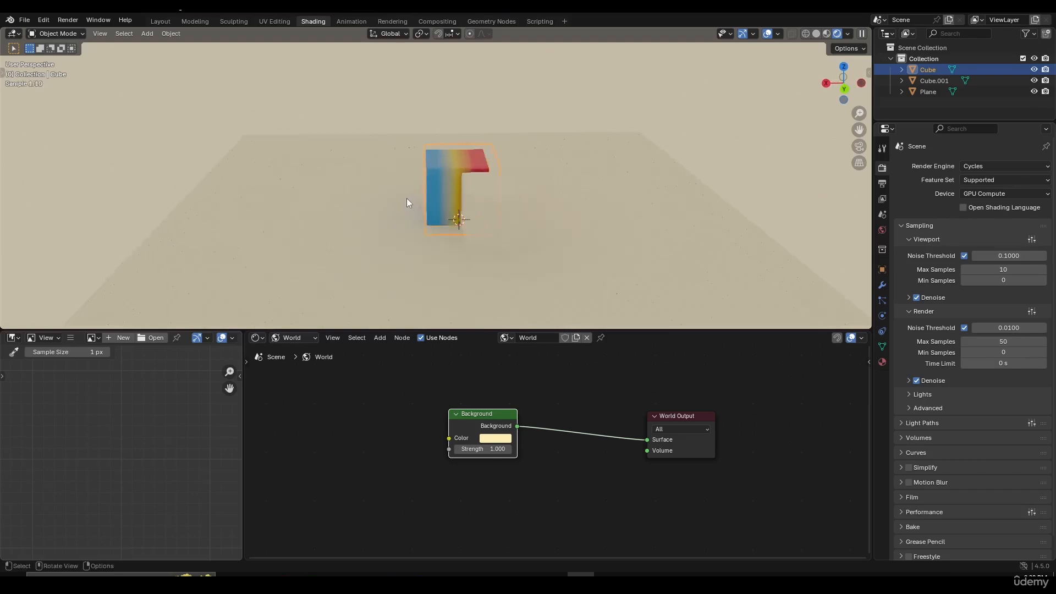
drag(456, 415, 450, 416)
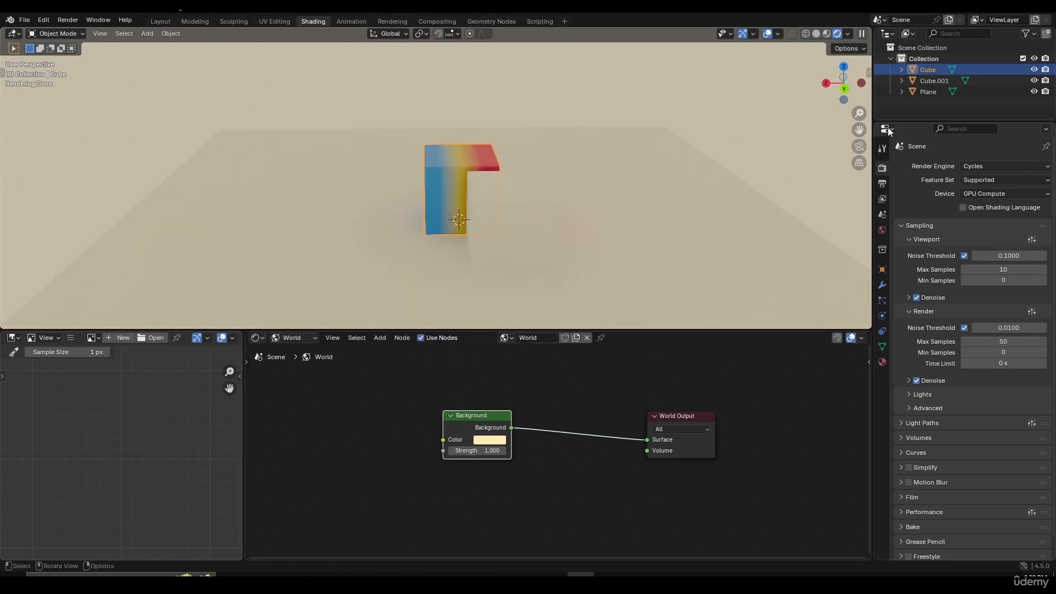
- Show the world properties and slightly darken the cream background color there
click(882, 231)
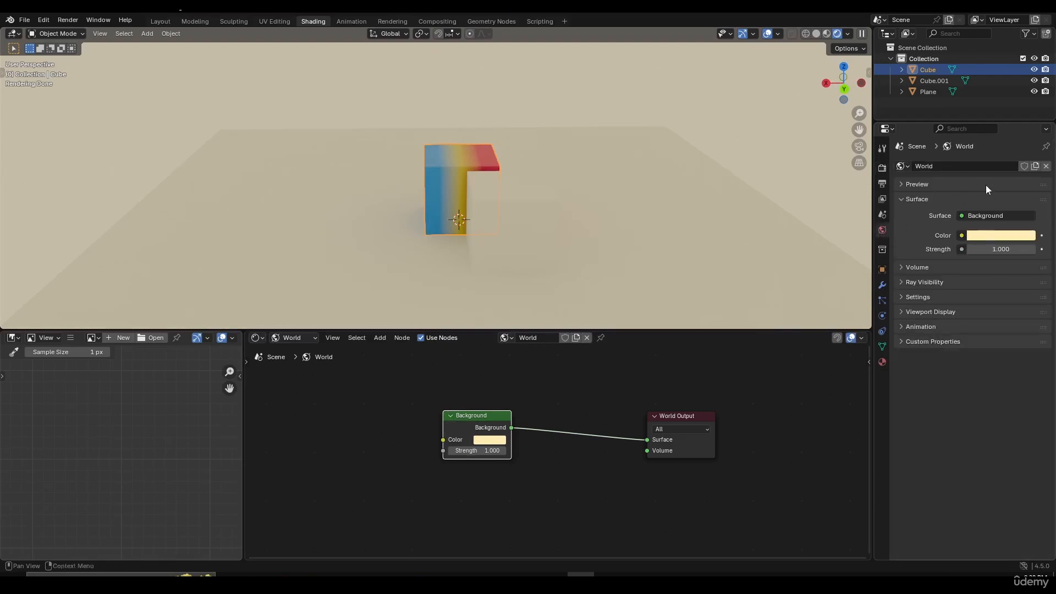
click(984, 239)
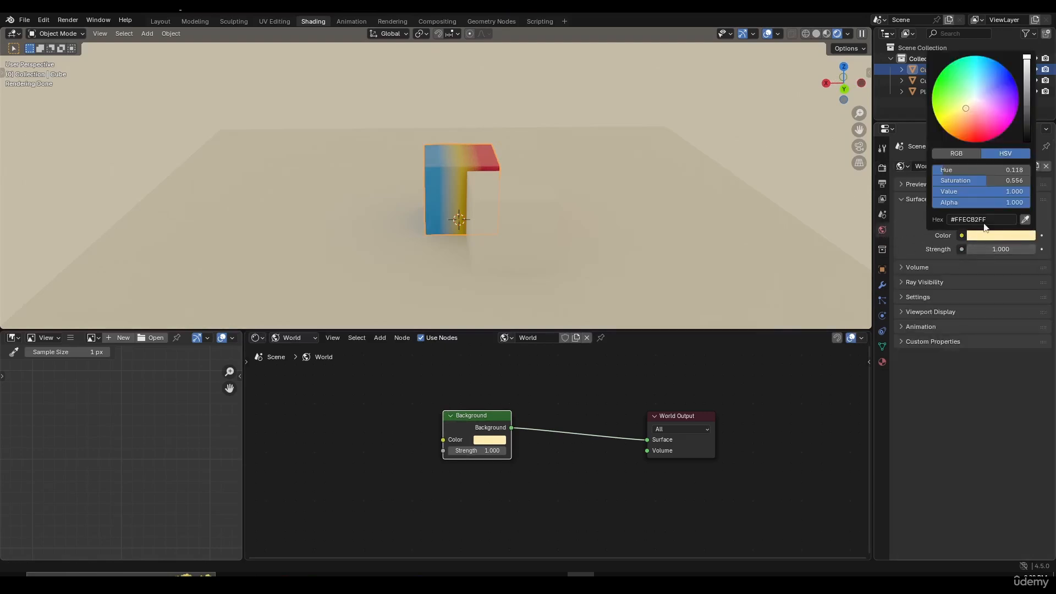
drag(1027, 84, 1027, 73)
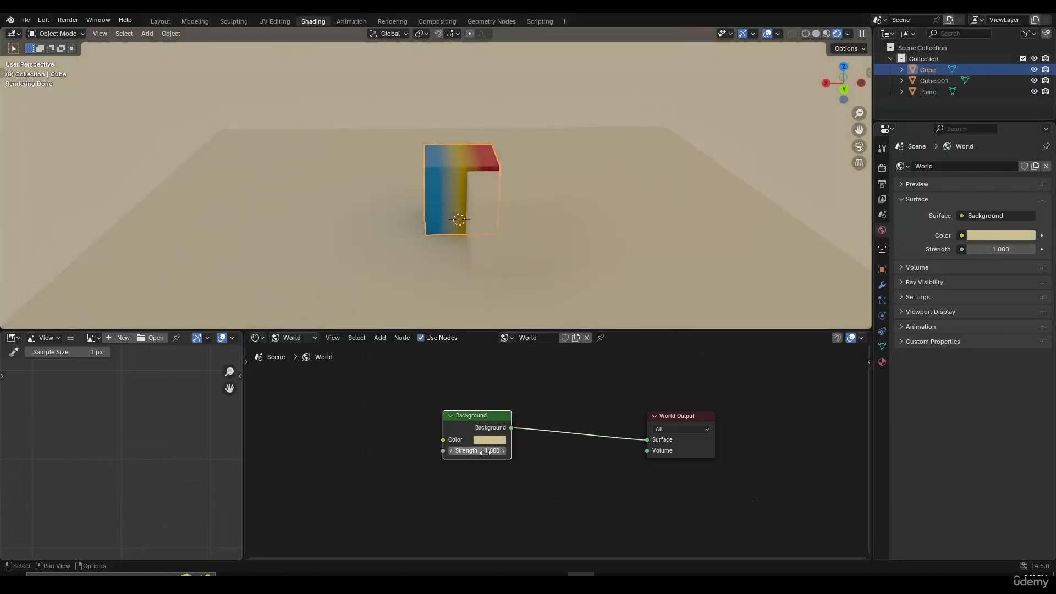
- Set the world background strength to 1.600
mouse_move(485, 450)
mouse_down()
mouse_move(573, 450)
mouse_move(474, 450)
mouse_up()
drag(1010, 249, 1050, 249)
middle_drag(523, 469, 425, 482)
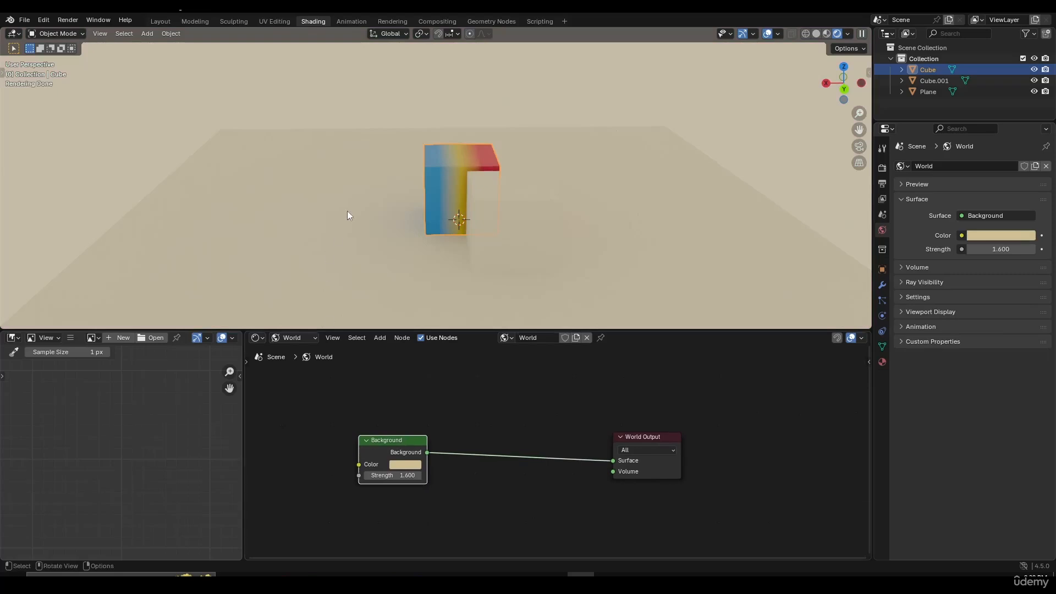
scroll(483, 163, down, 3)
middle_drag(493, 175, 544, 180)
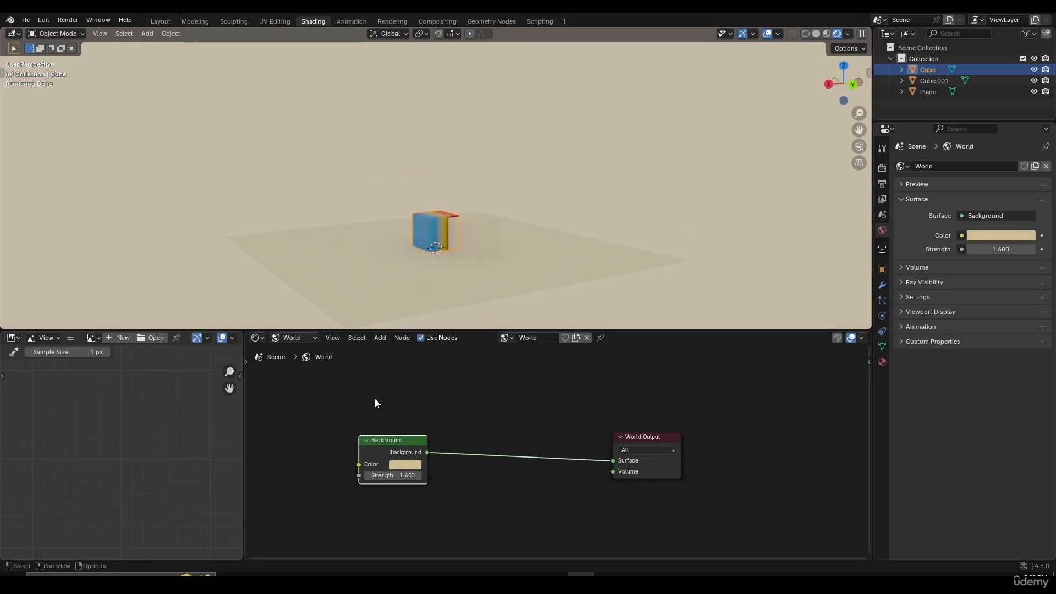
middle_drag(506, 471, 562, 442)
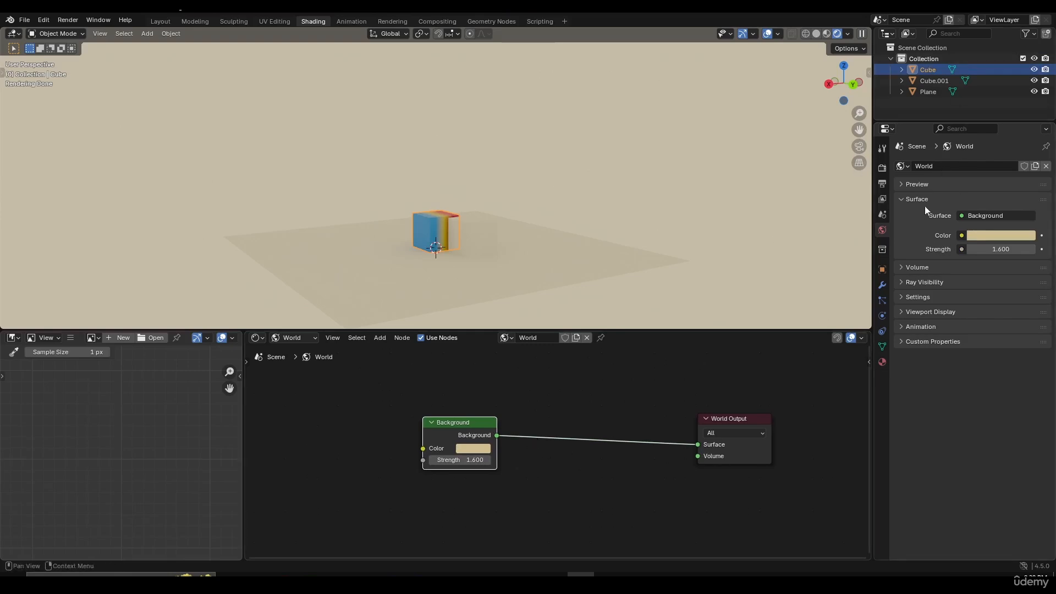
- Plug an Environment Texture into the world background's Color input and space its node farther away from the Background node
click(962, 235)
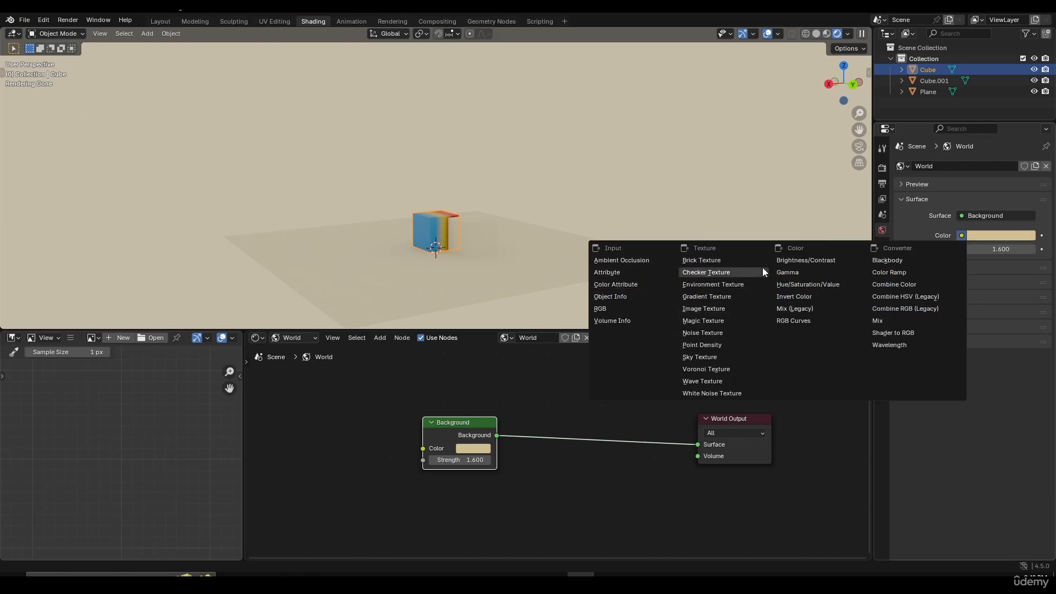
click(705, 288)
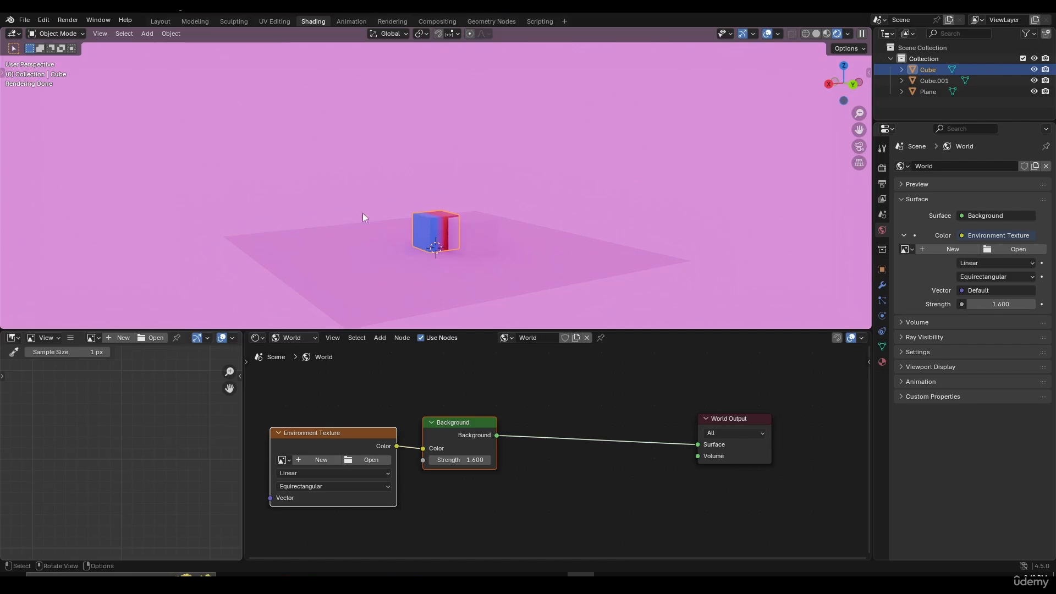
middle_drag(286, 431, 353, 414)
scroll(329, 427, up, 1)
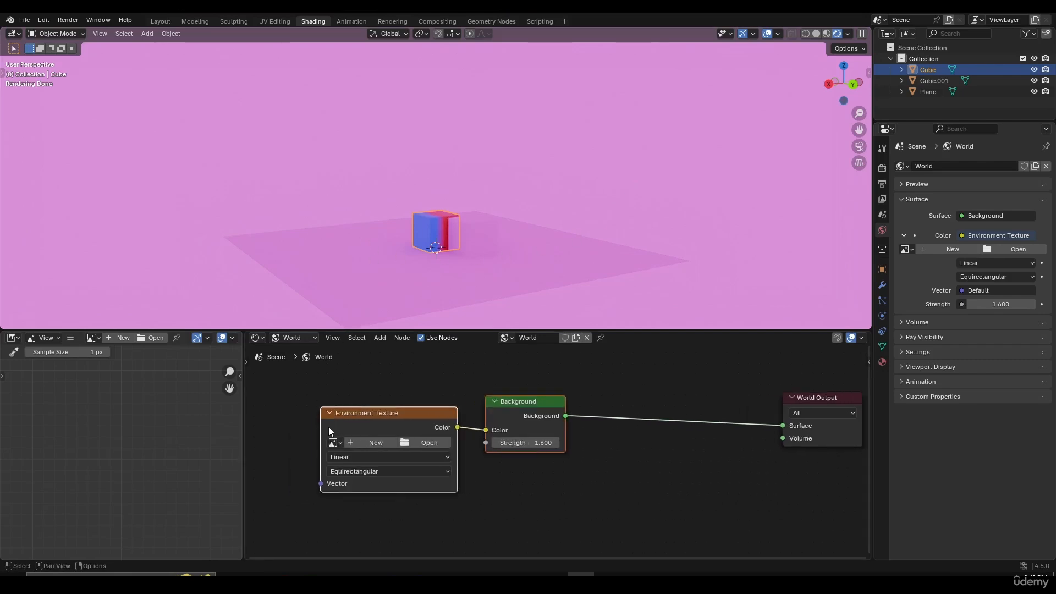
click(345, 417)
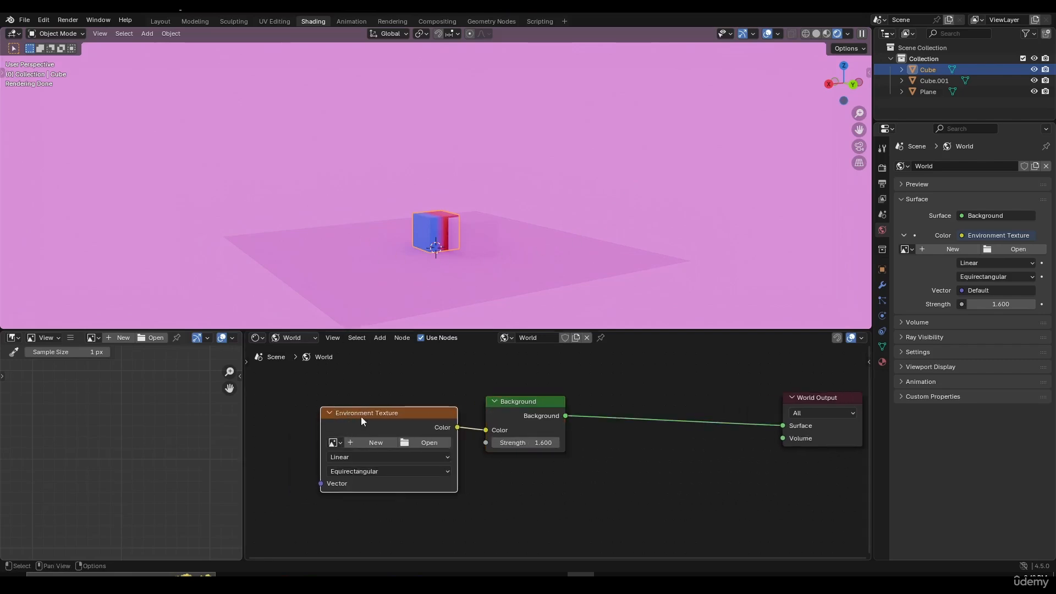
mouse_move(361, 417)
mouse_down()
mouse_move(377, 415)
mouse_move(342, 414)
mouse_up()
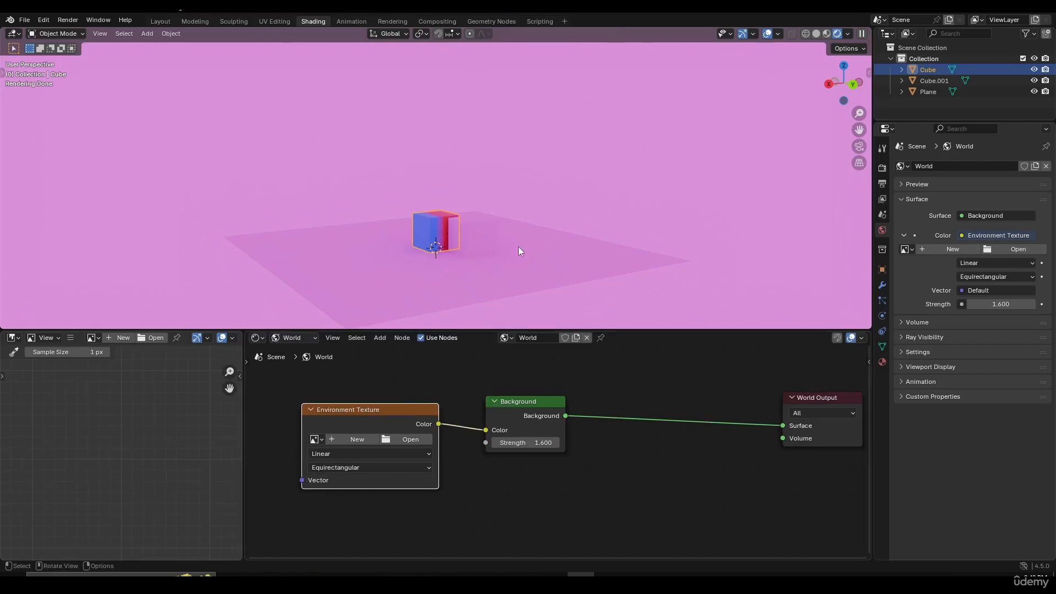
middle_drag(516, 236, 539, 228)
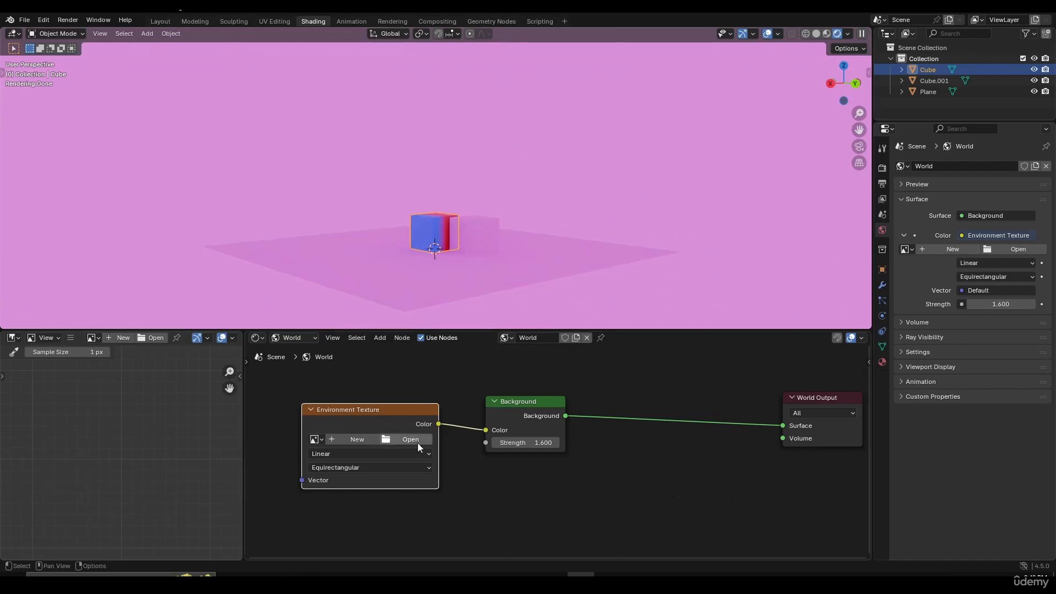
middle_drag(417, 443, 567, 408)
drag(536, 379, 488, 391)
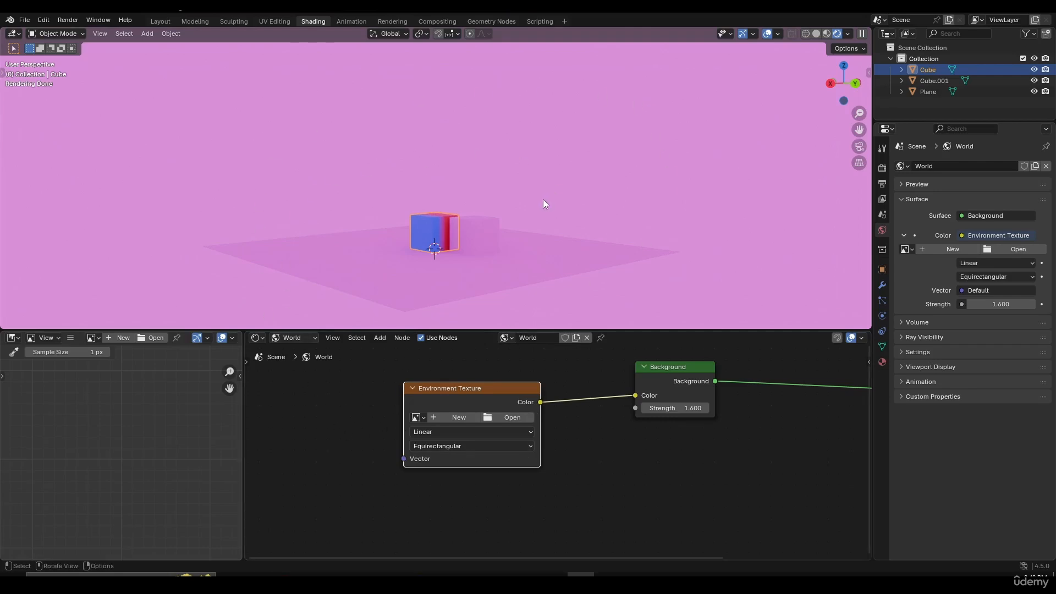
- Browse to the HDRI Skies folder for the environment texture's image and display its files as thumbnails
click(503, 417)
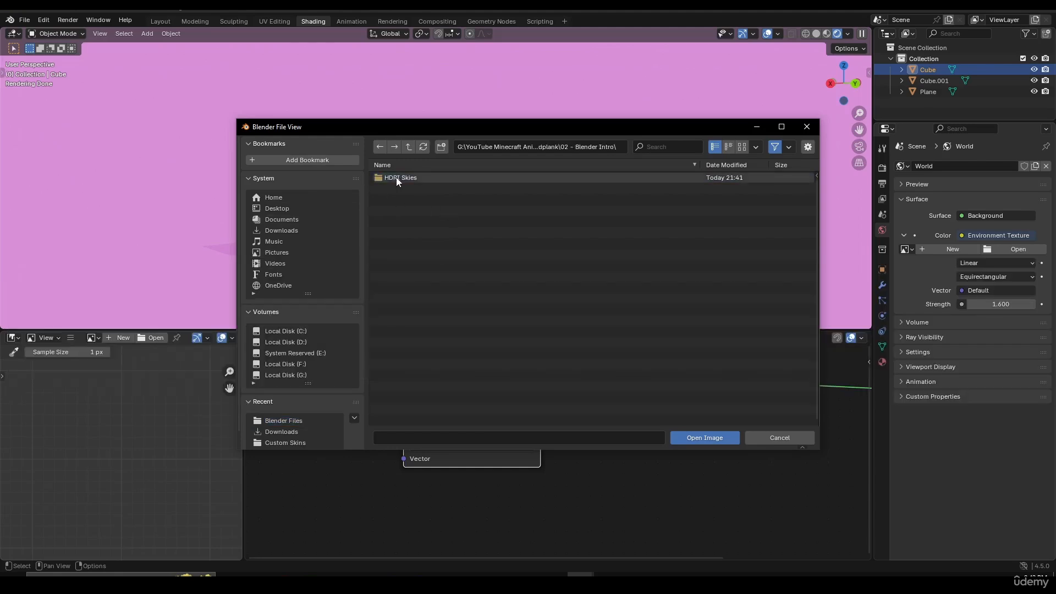
click(397, 177)
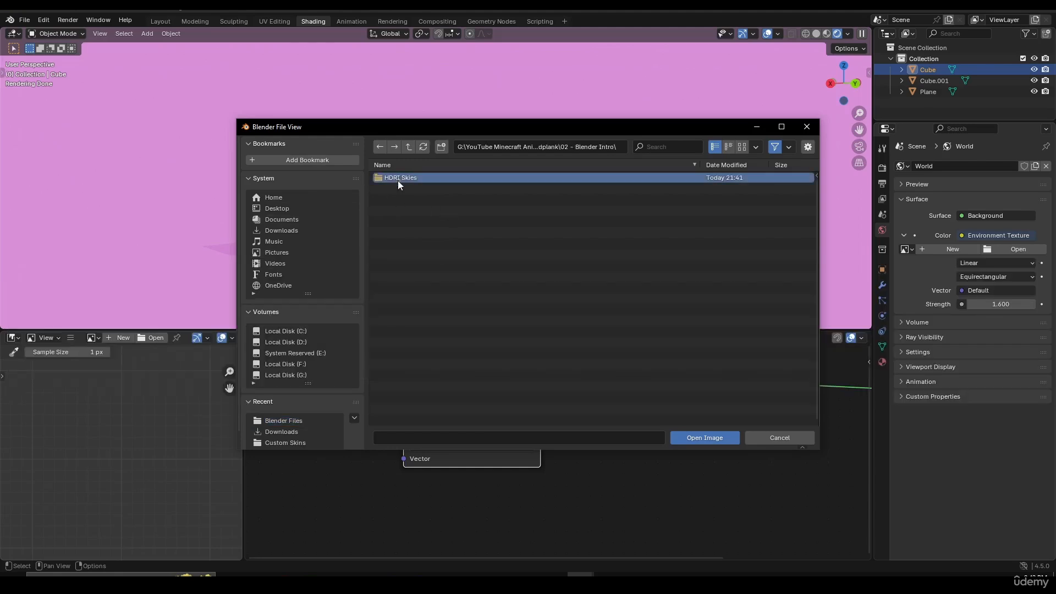
double_click(411, 179)
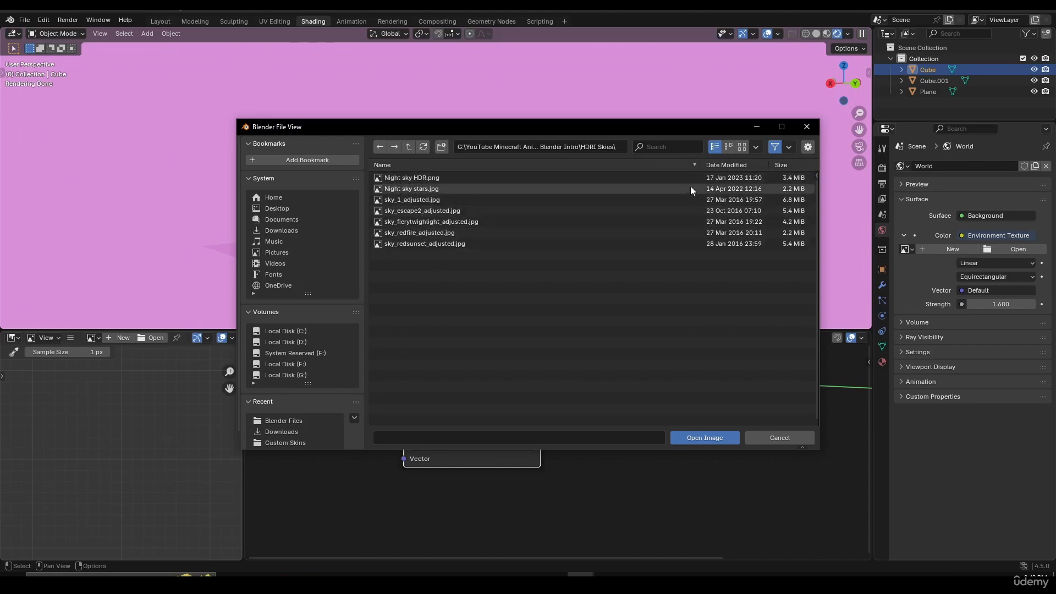
click(742, 148)
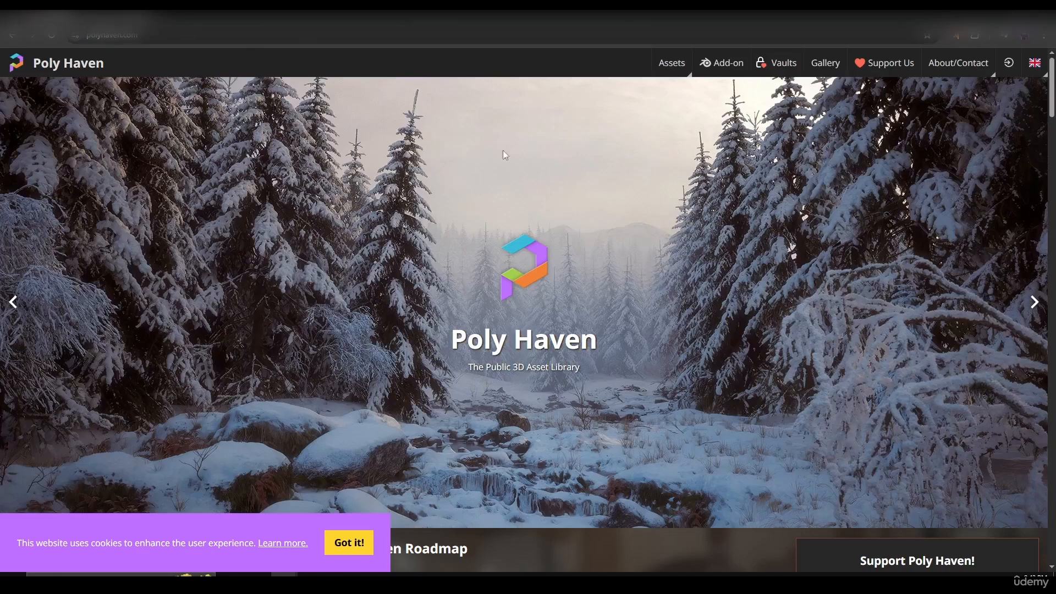
- Open the HDRI collection on Poly Haven and look through the available environments
scroll(480, 166, down, 10)
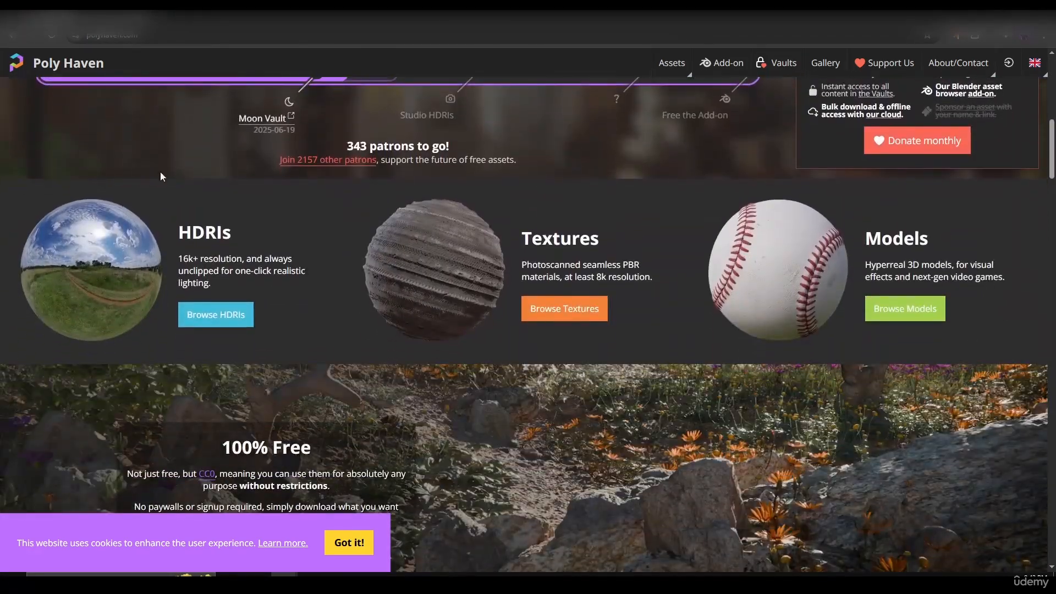
click(204, 315)
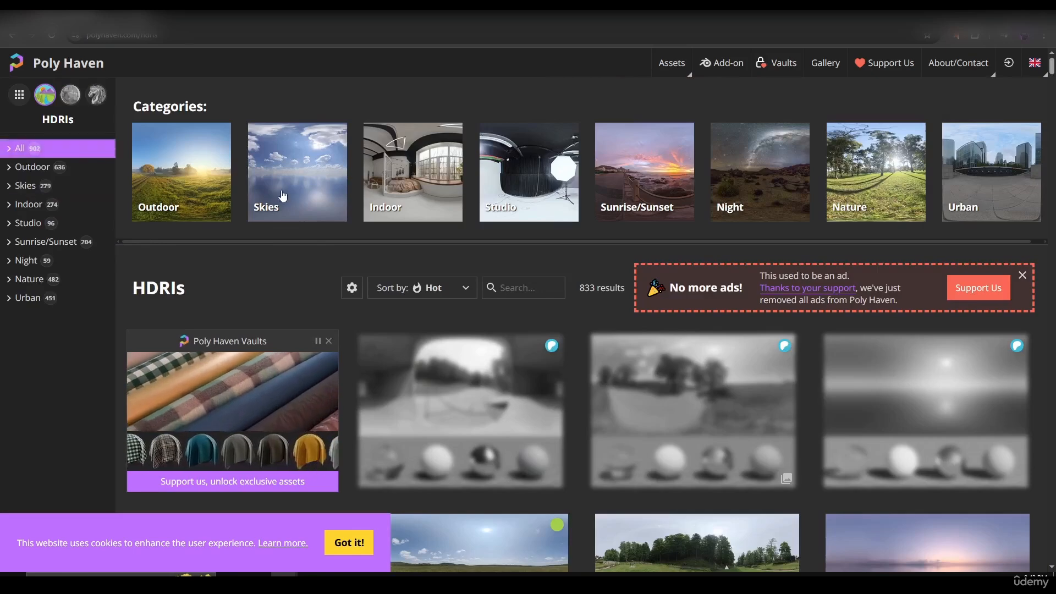
scroll(680, 304, down, 3)
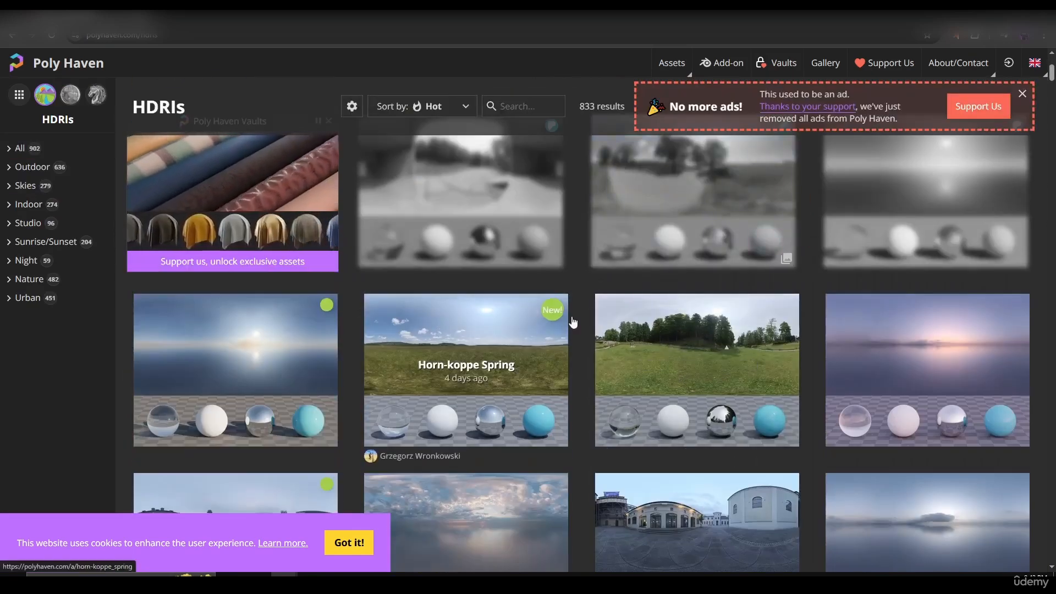
scroll(587, 356, down, 3)
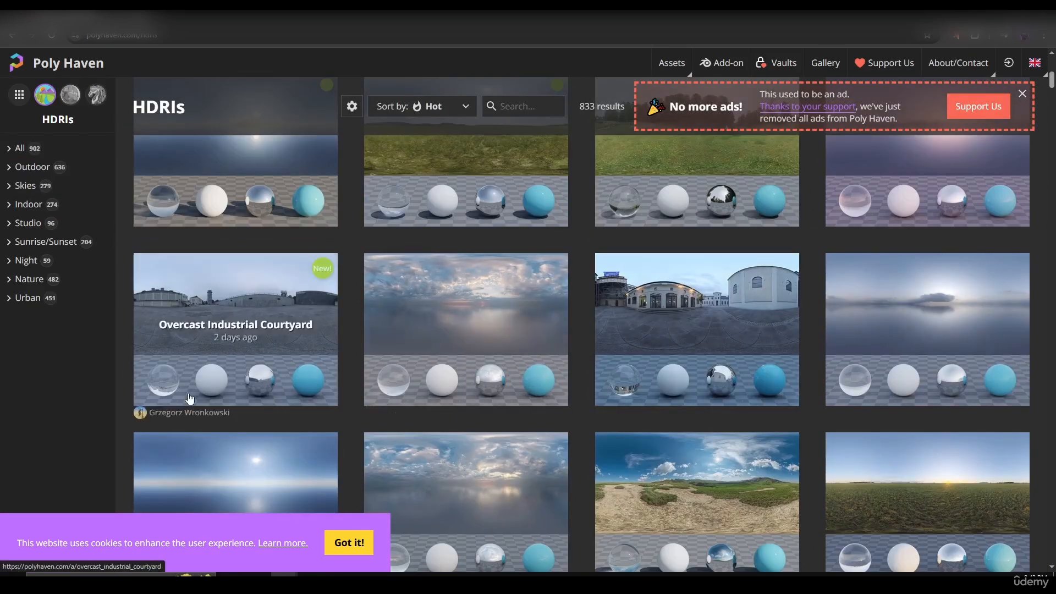
scroll(566, 295, down, 3)
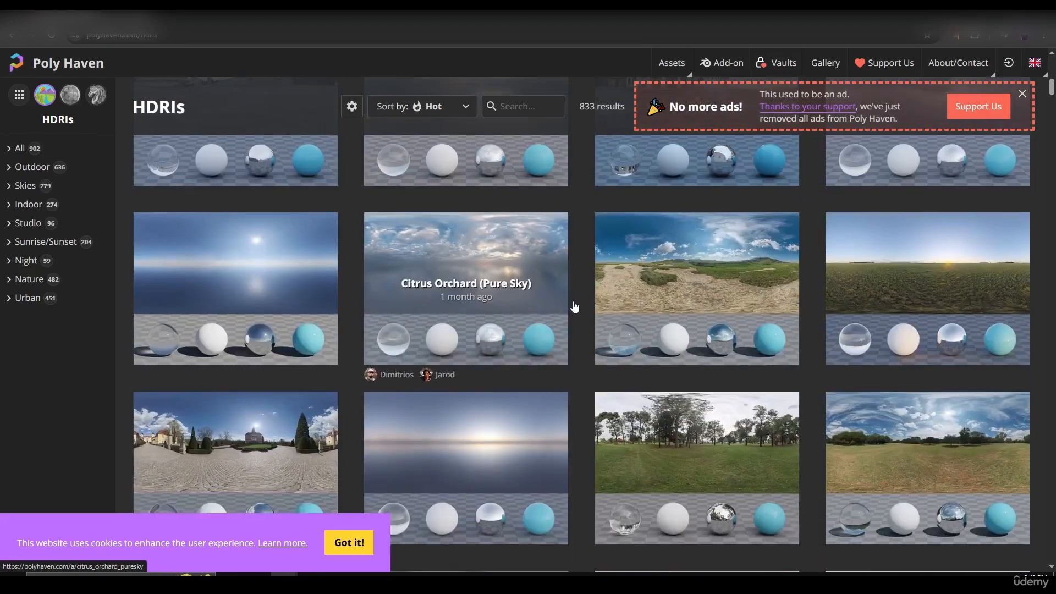
scroll(574, 306, up, 9)
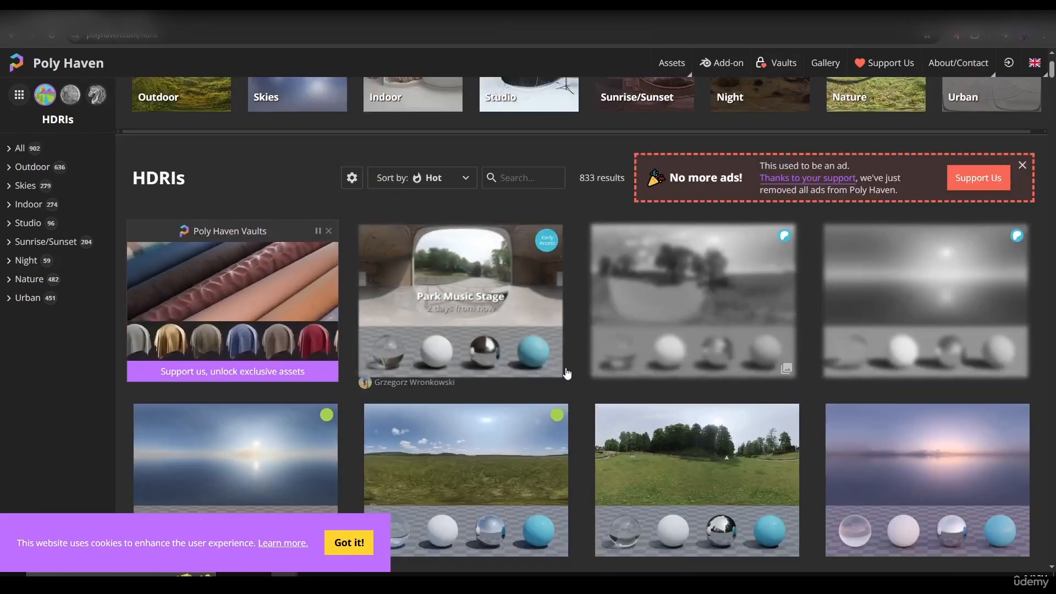
- Switch back to Blender and load sky_1_adjusted.jpg into the Environment Texture node
mouse_move(580, 573)
click(520, 517)
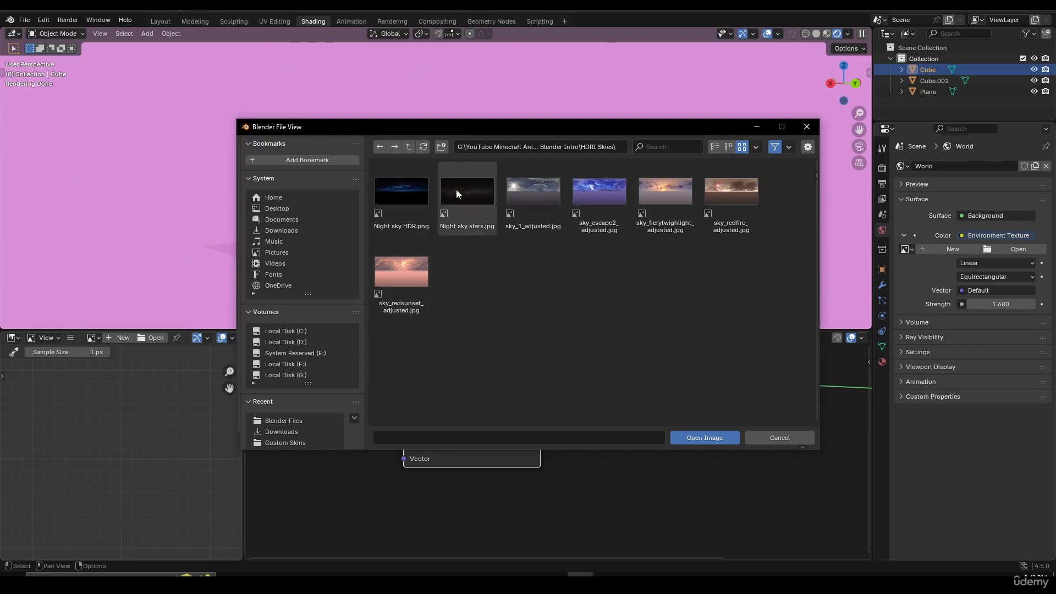
click(541, 207)
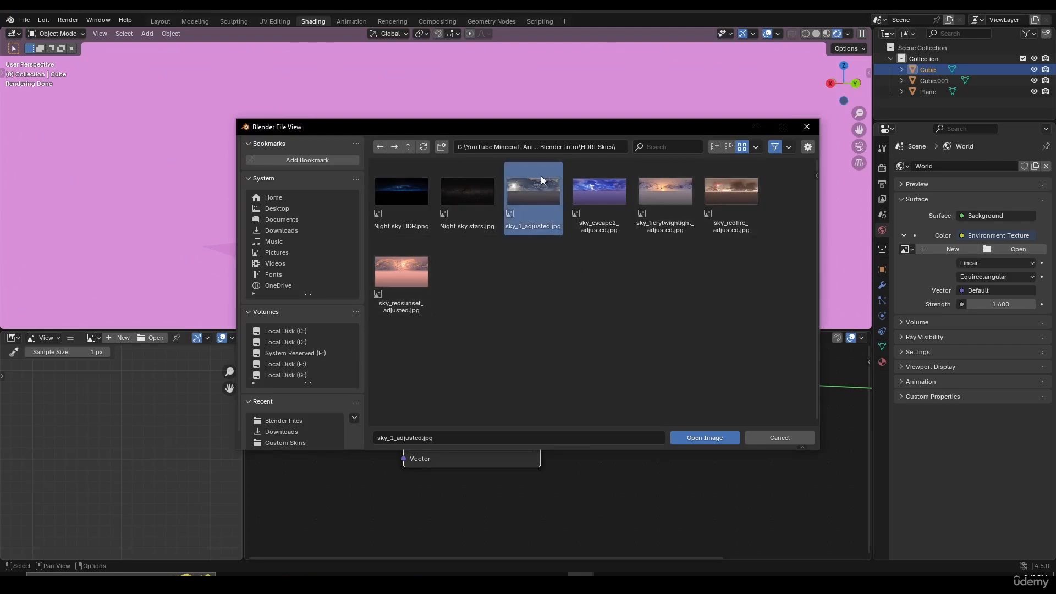
double_click(539, 206)
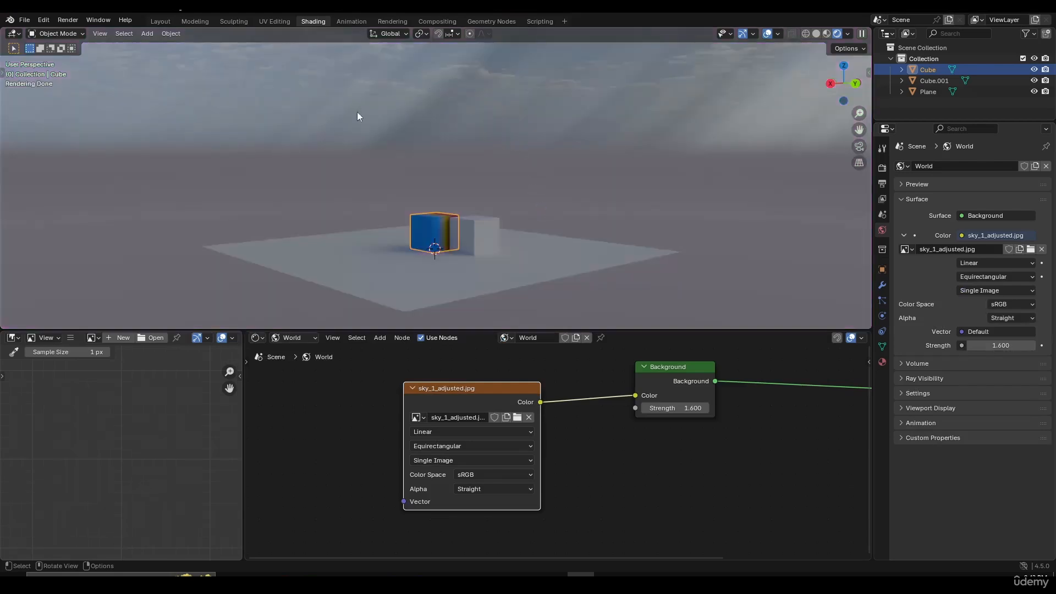
- Add a Sun light to the scene and move it up and away from the gradient cube
middle_drag(405, 129, 408, 263)
scroll(408, 262, down, 5)
middle_drag(463, 154, 525, 172)
scroll(521, 209, up, 4)
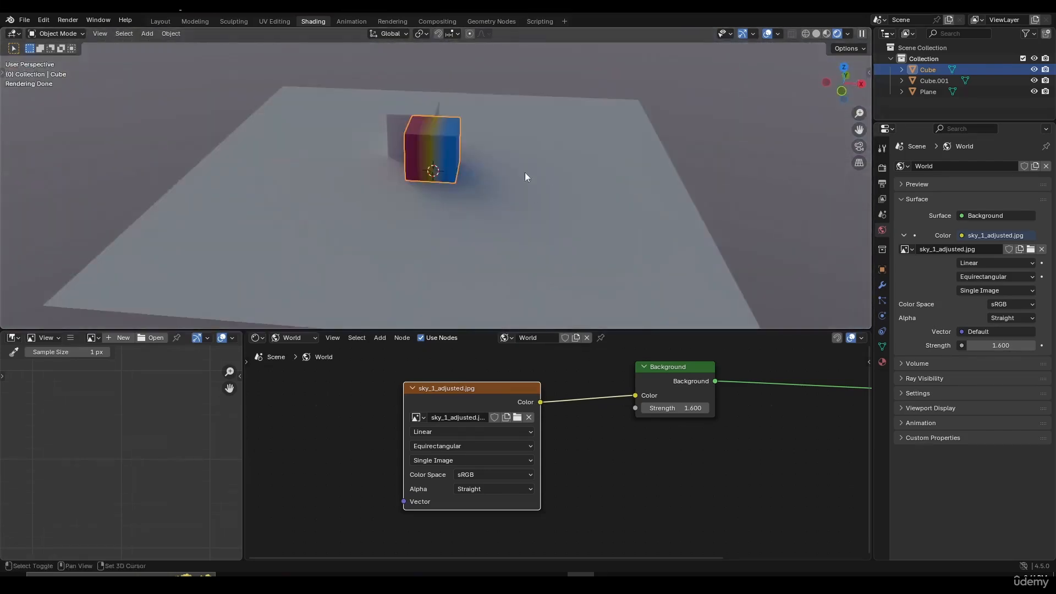
key(shift+a)
mouse_move(448, 198)
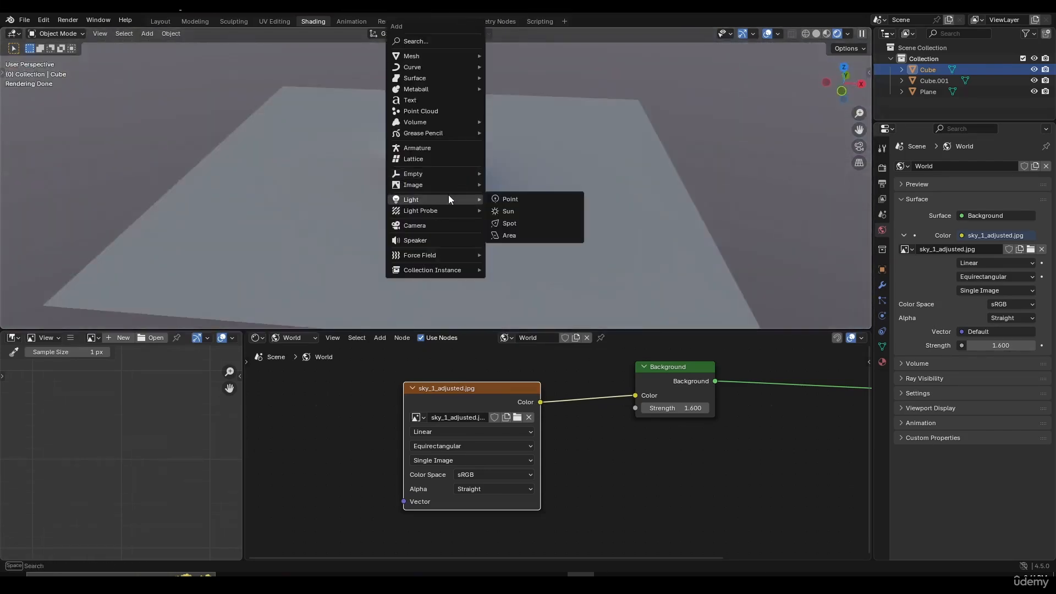
click(524, 212)
key(g)
click(547, 94)
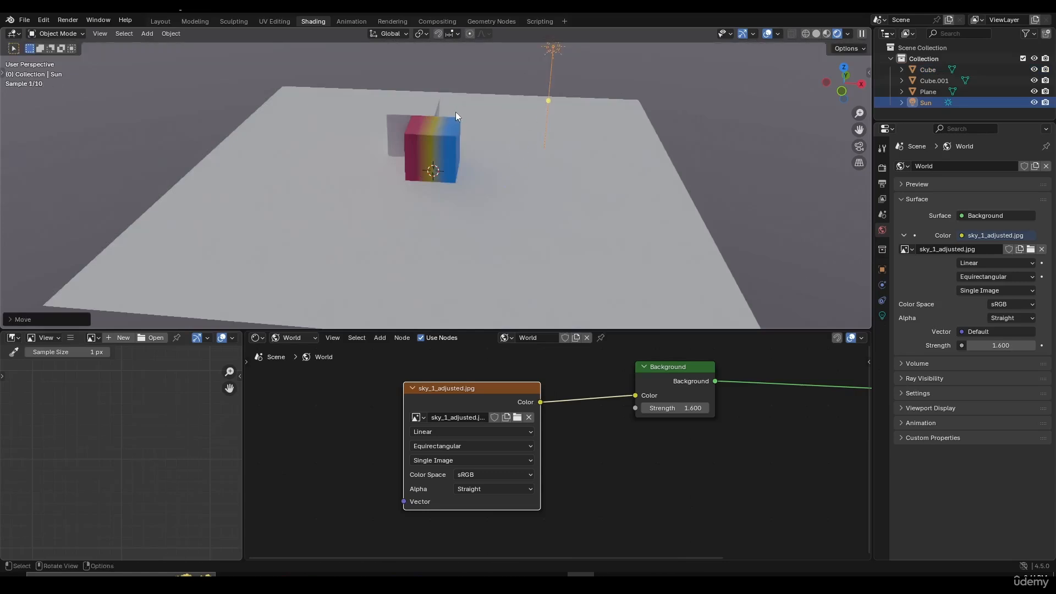
- Rotate the Sun light freely so it shines at an angle across the cubes
scroll(456, 112, down, 7)
middle_drag(580, 185, 513, 182)
scroll(513, 183, up, 5)
key(r)
key(r)
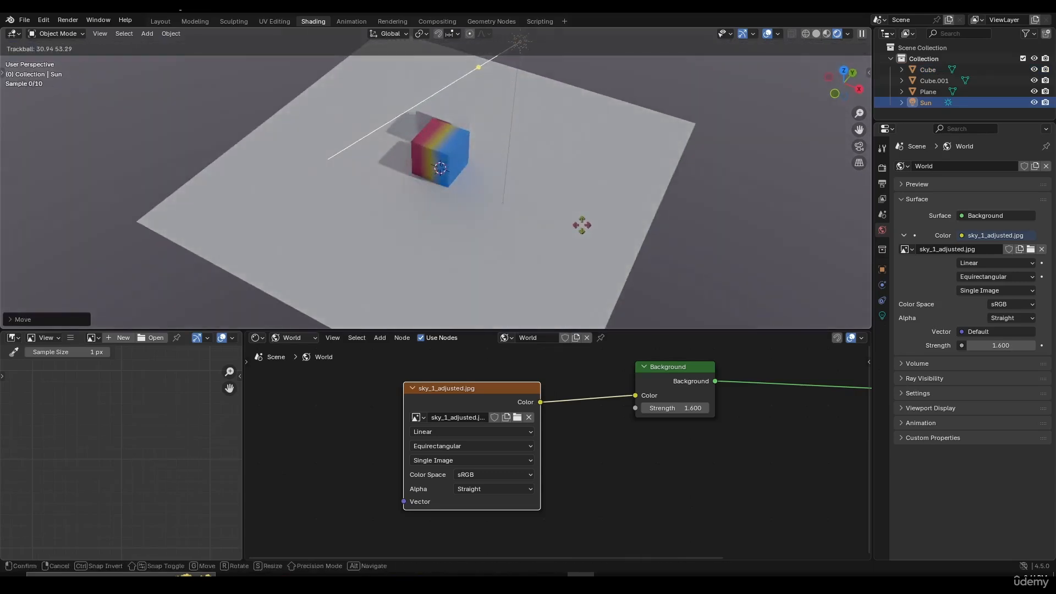
click(530, 154)
- Delete the Sun light from the scene
scroll(550, 127, down, 4)
middle_drag(576, 98, 522, 186)
key(x)
click(522, 186)
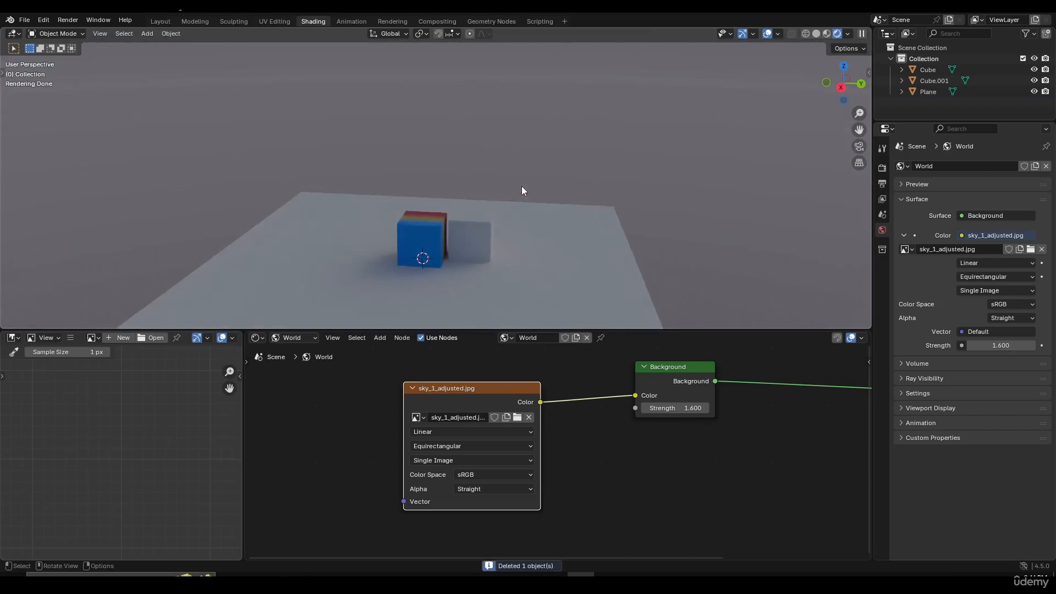
middle_drag(458, 152, 547, 179)
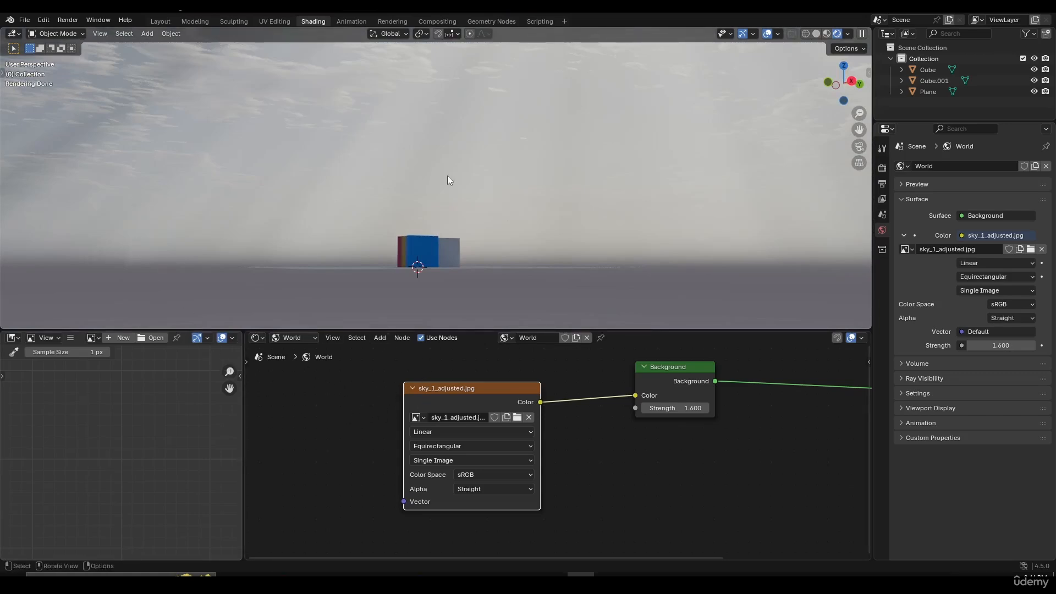
- Show the gradient cube's material nodes in the shader editor and return it to the World shader
click(294, 338)
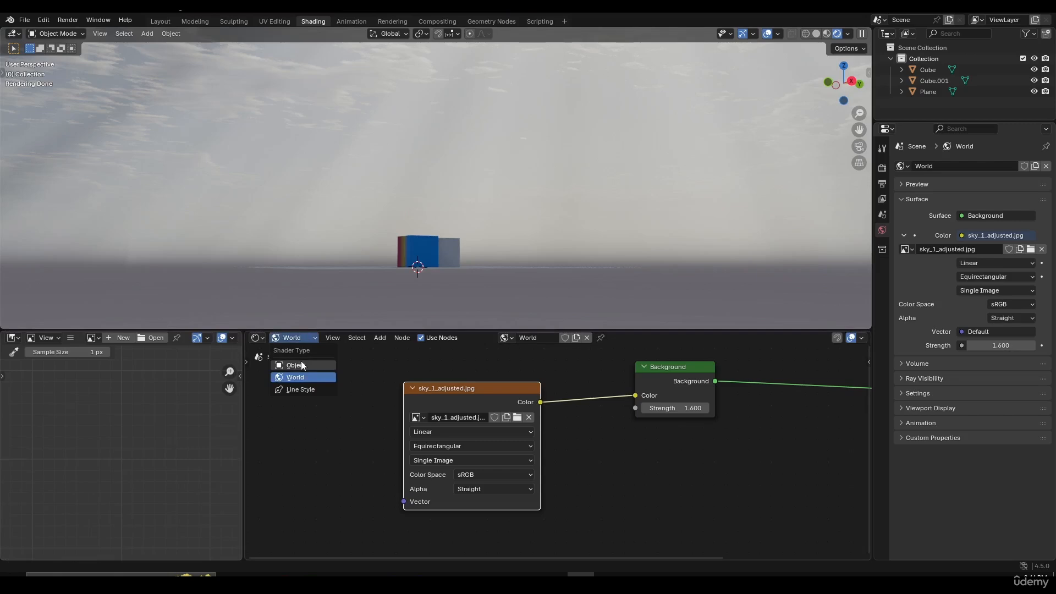
click(297, 363)
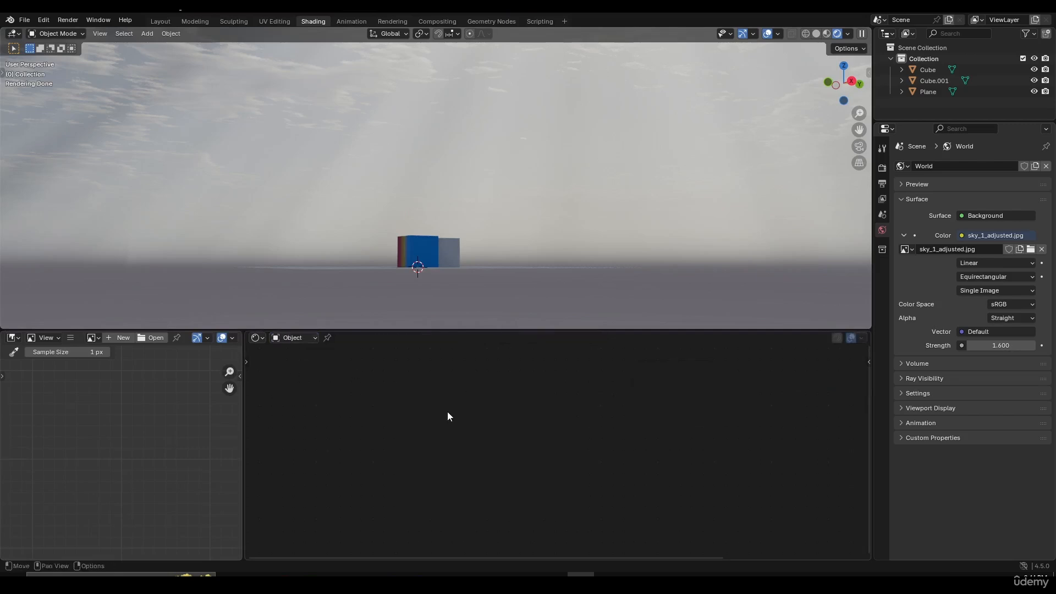
click(406, 247)
click(292, 342)
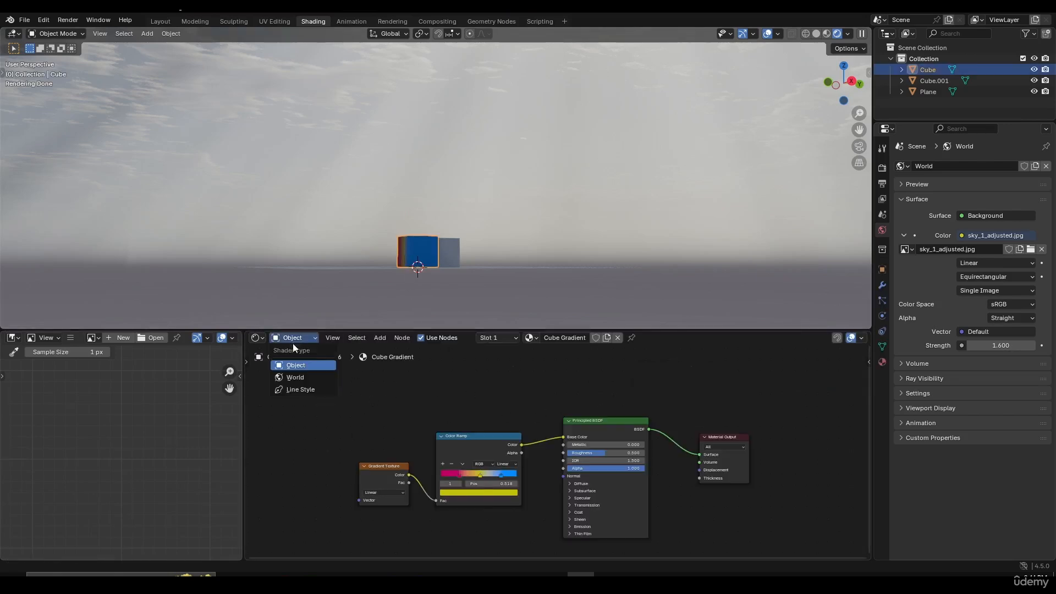
click(299, 375)
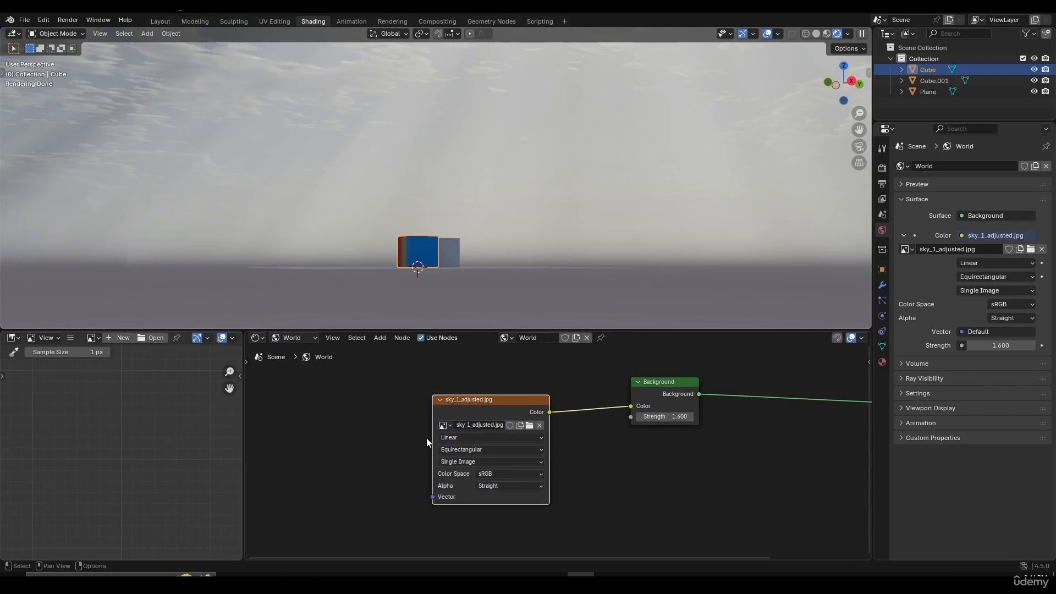
- Find the Node Wrangler add-on in the preferences, enable it, and close the preferences
click(44, 20)
click(71, 162)
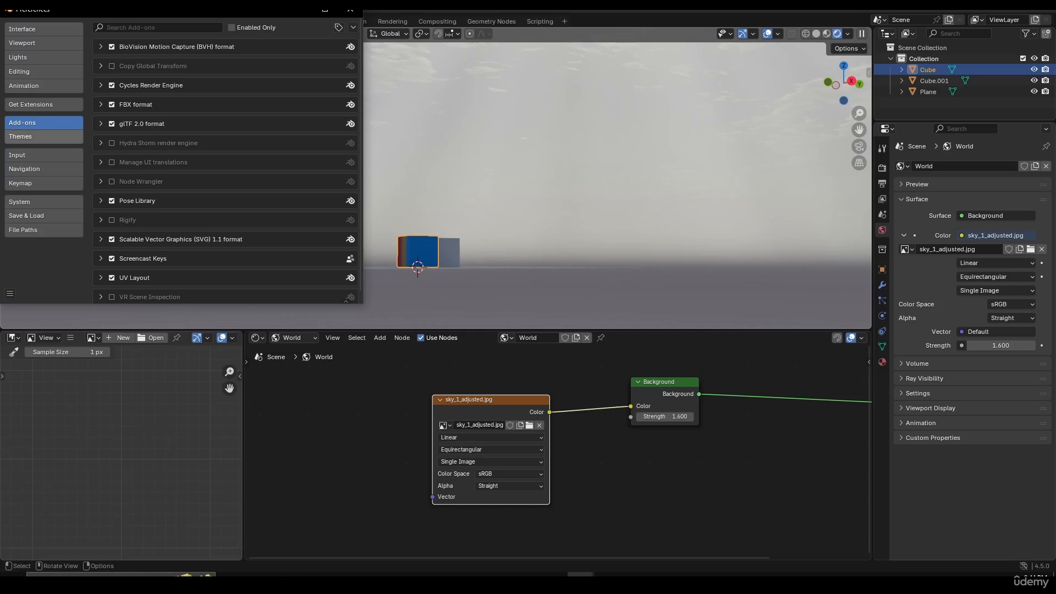
click(150, 27)
text(node wran)
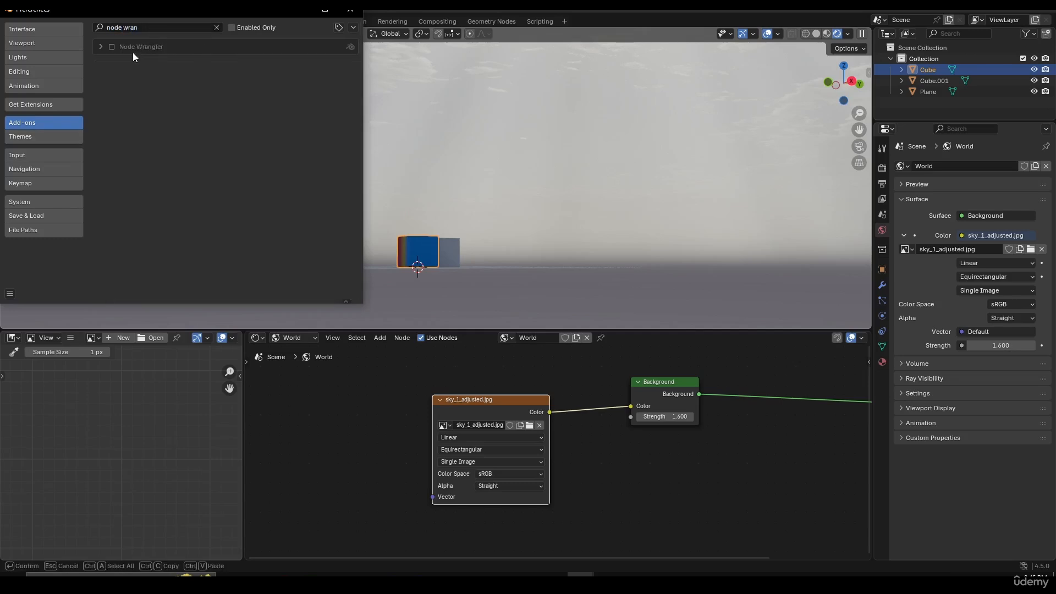
click(111, 47)
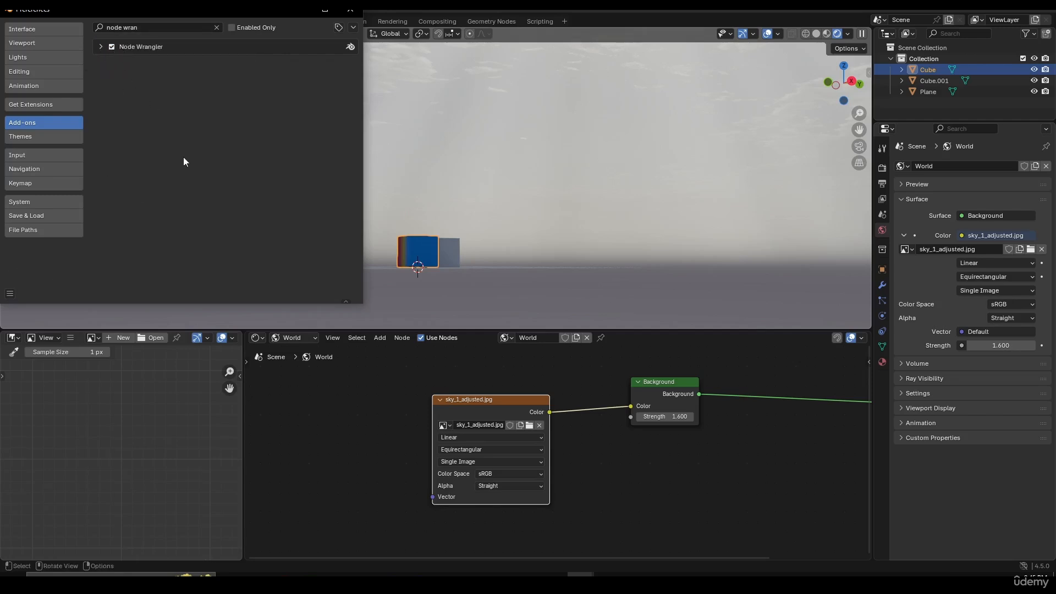
click(349, 10)
scroll(536, 422, down, 3)
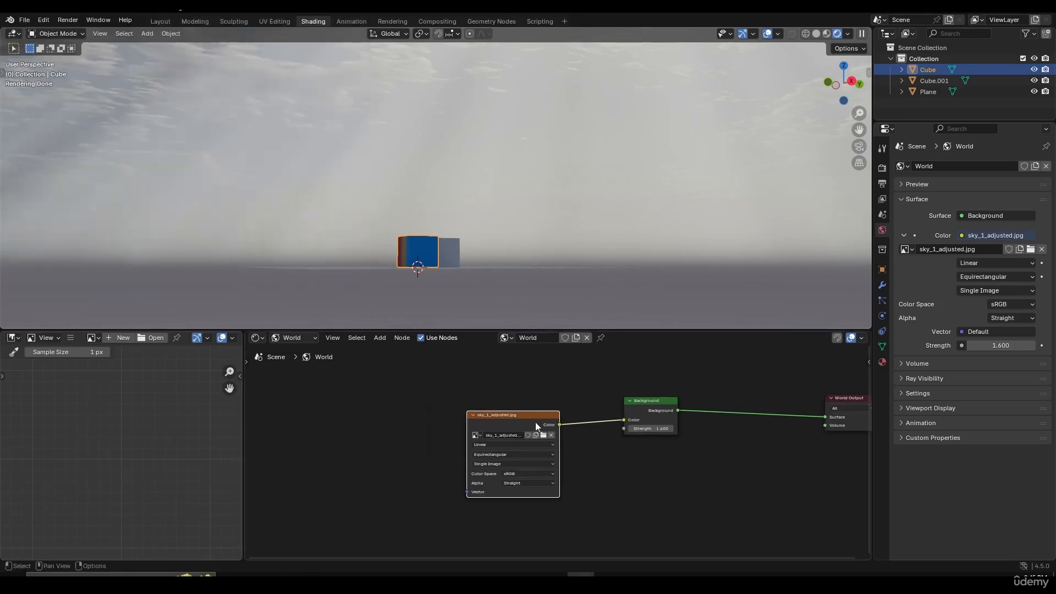
scroll(536, 421, up, 4)
click(406, 402)
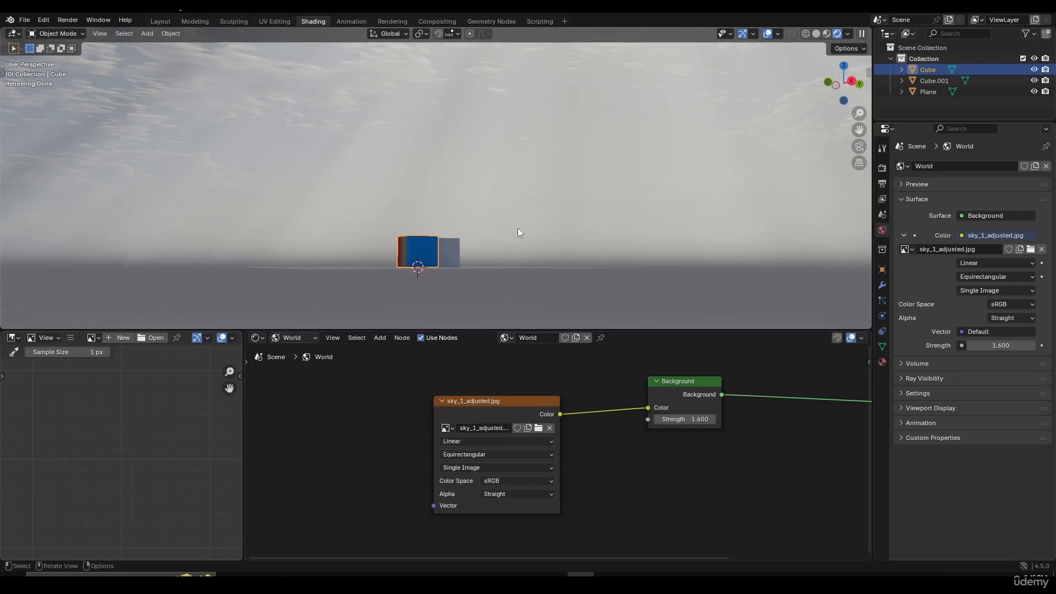
- Turn on the Screencast Keys display for the 3D viewport
key(n)
middle_drag(483, 211, 281, 136)
middle_drag(347, 132, 415, 150)
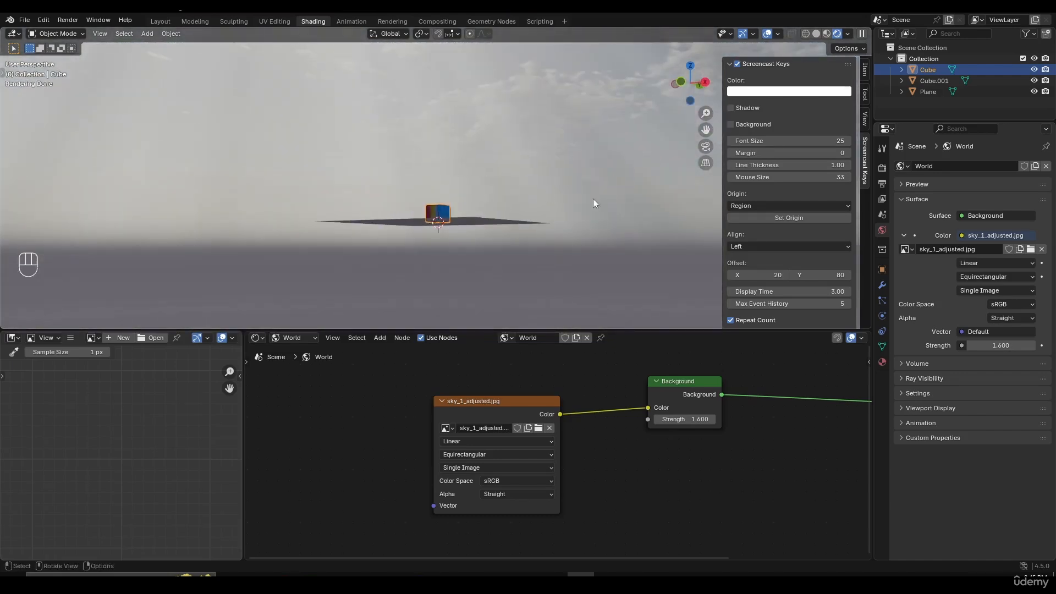
key(n)
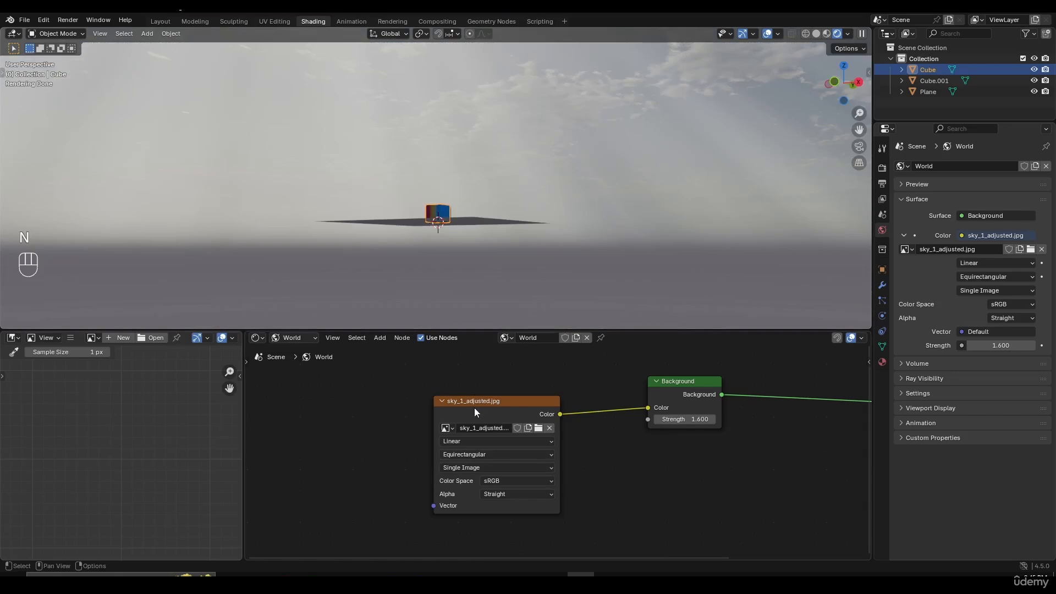
- Add Mapping and Texture Coordinate nodes to the sky_1_adjusted.jpg environment texture with Node Wrangler
click(495, 403)
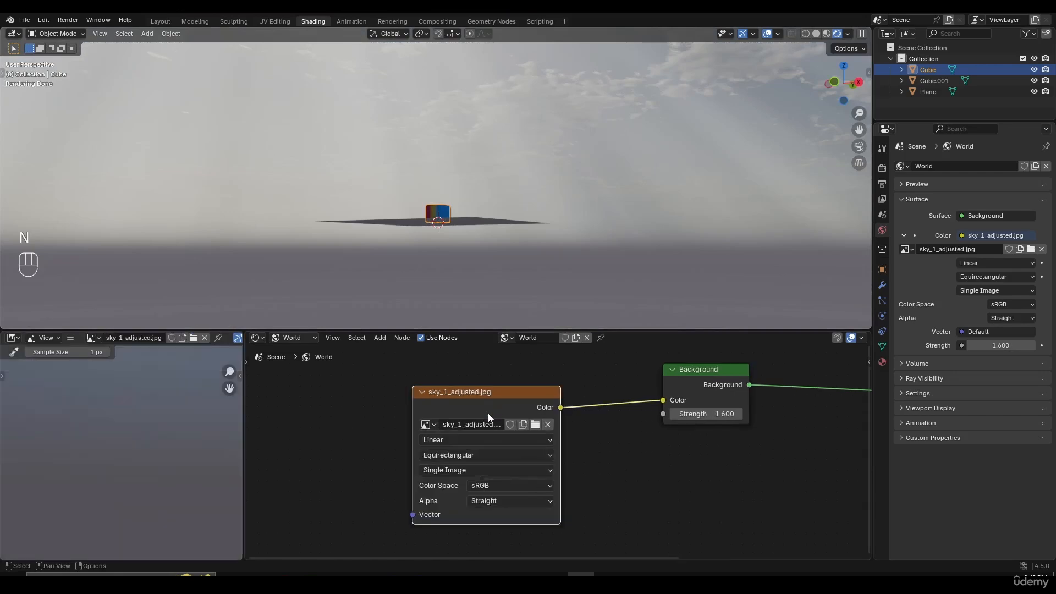
key(Home)
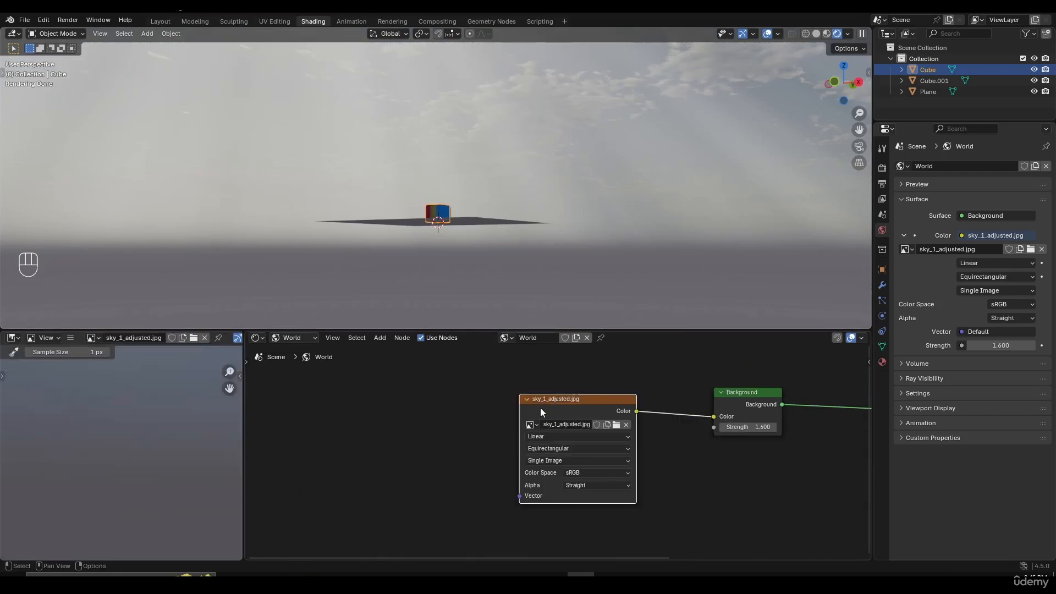
key(ctrl+t)
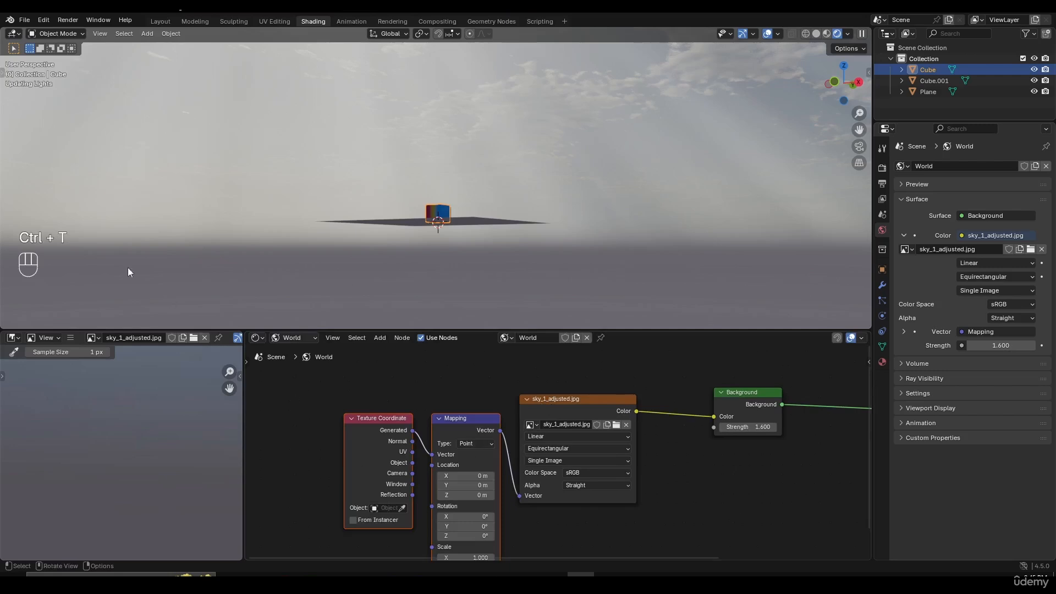
scroll(434, 450, up, 1)
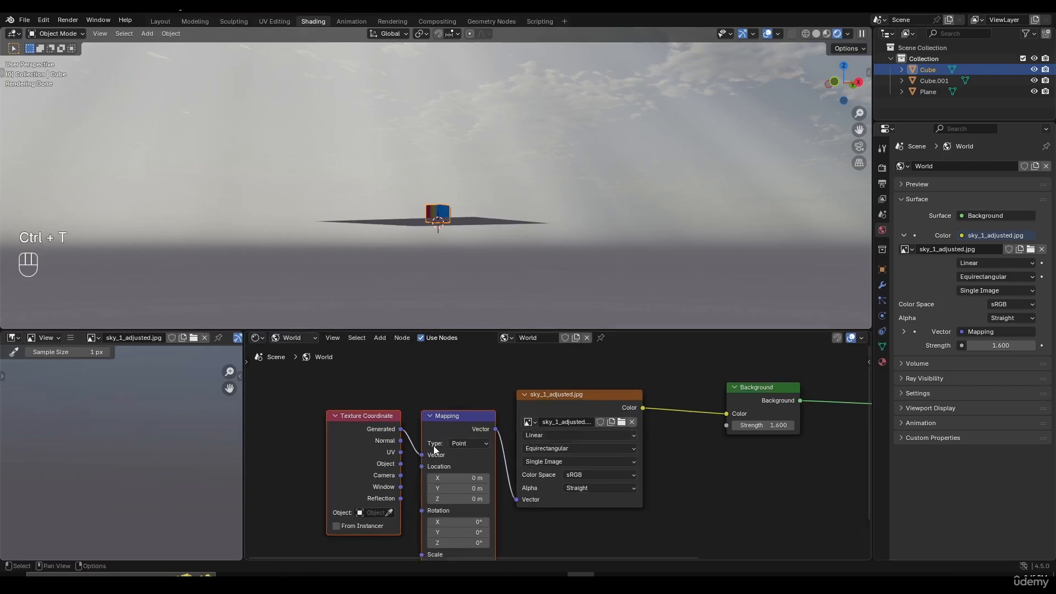
- Space out the Texture Coordinate and Mapping nodes ahead of the environment texture and deselect them
middle_drag(305, 433, 385, 401)
click(385, 401)
scroll(438, 411, up, 1)
drag(415, 393, 318, 382)
drag(521, 388, 487, 380)
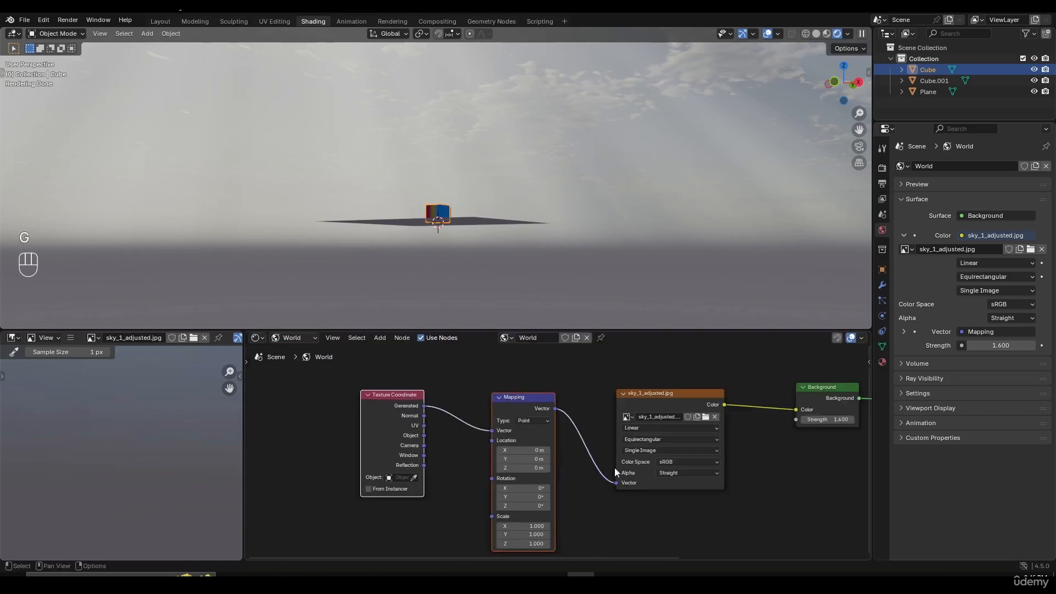
click(583, 470)
middle_drag(526, 210, 443, 214)
scroll(566, 453, up, 2)
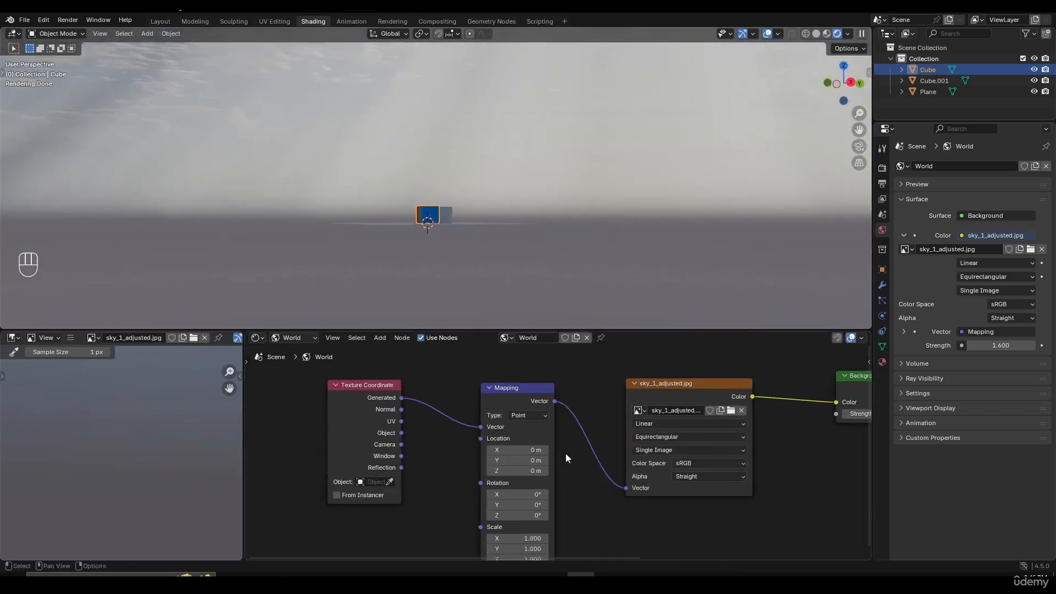
middle_drag(566, 454, 550, 413)
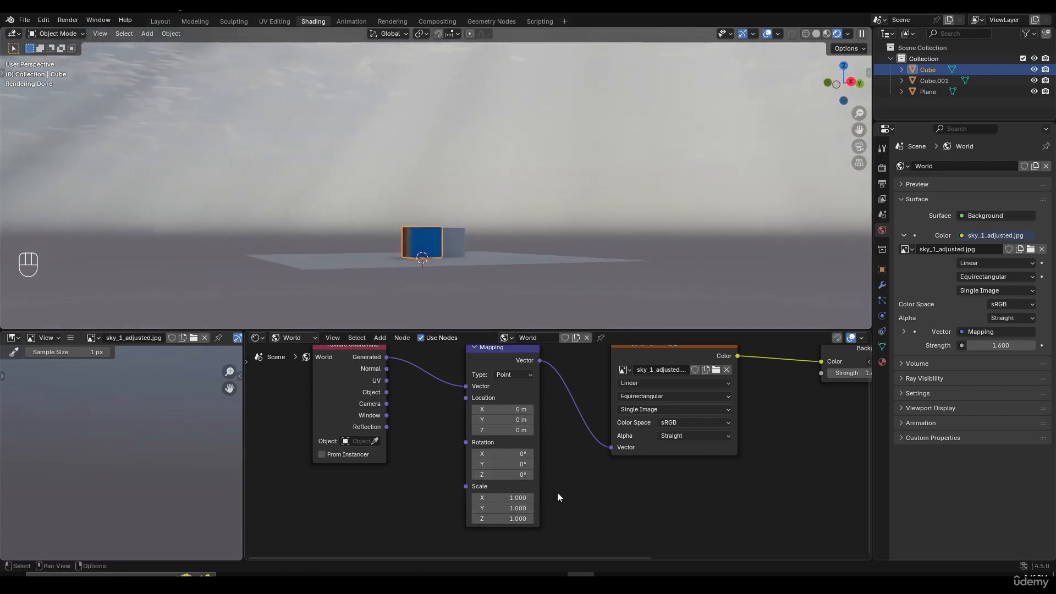
middle_drag(486, 248, 457, 134)
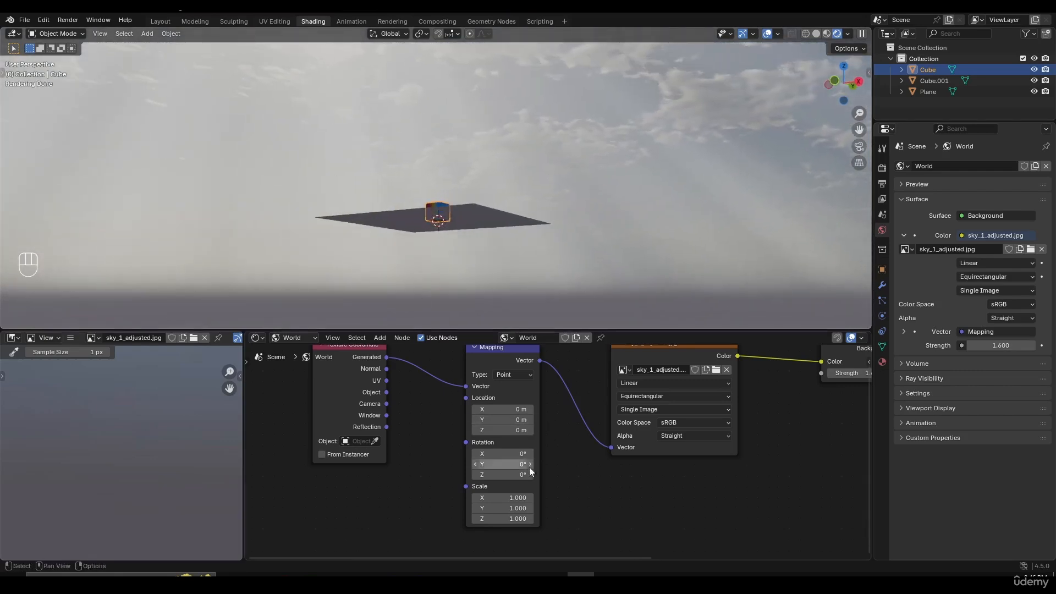
- Try rotating the gradient cube around the global Z axis, then cancel the rotation
middle_drag(383, 199, 391, 253)
key(f)
scroll(503, 240, up, 5)
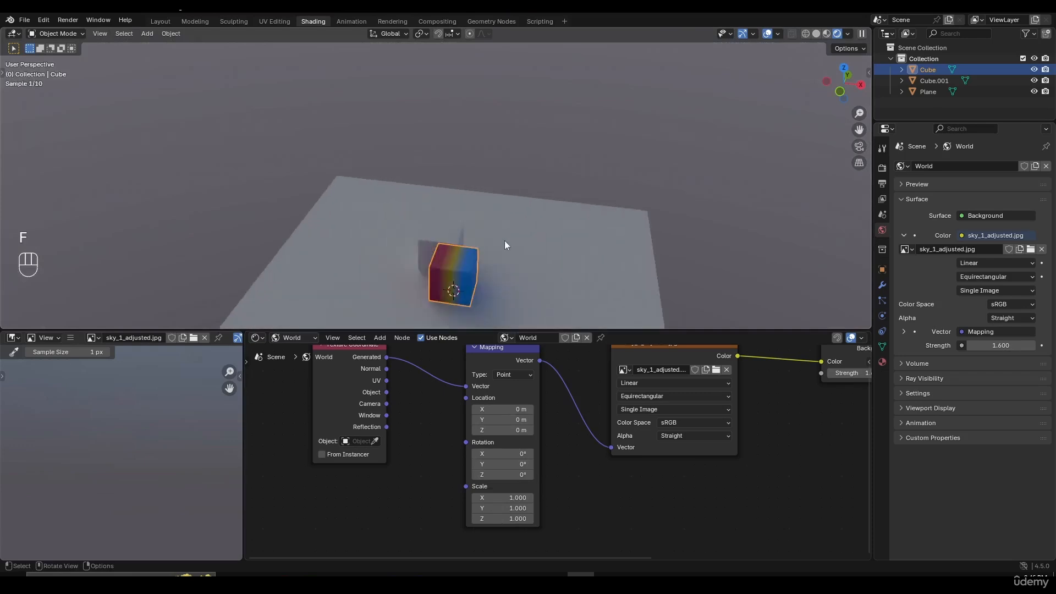
shift+middle_drag(504, 240, 497, 179)
scroll(526, 209, up, 4)
shift+middle_drag(561, 253, 549, 219)
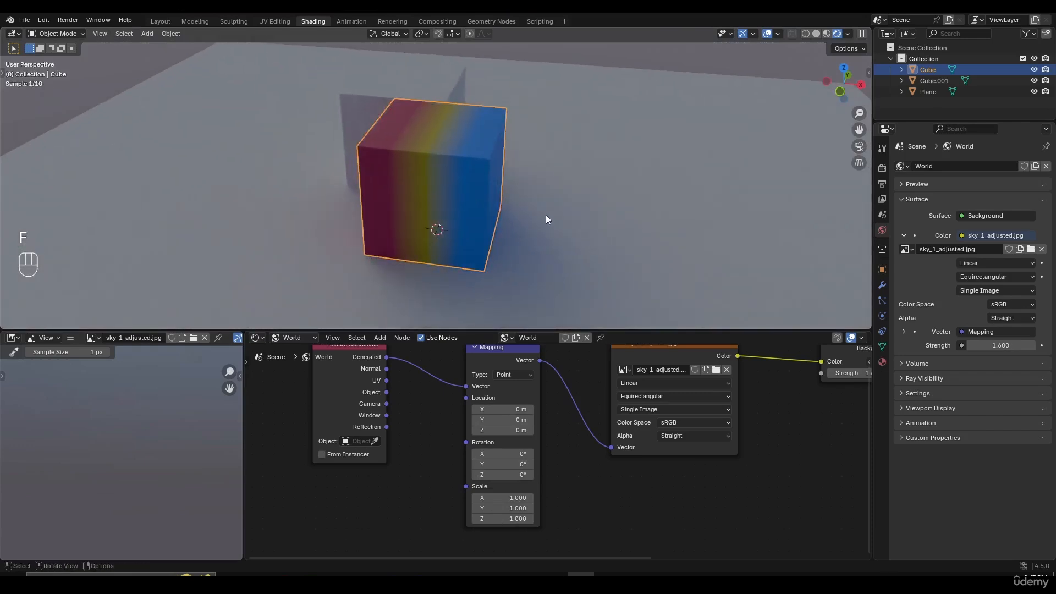
key(r)
key(z)
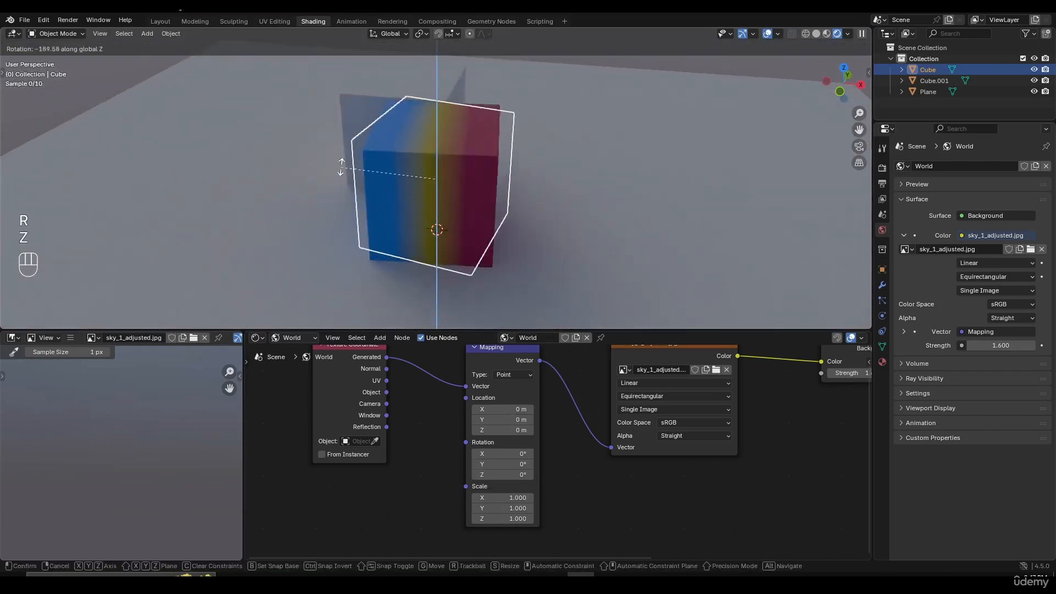
right_click(395, 158)
- Set the Mapping node's Z rotation to 38.5° to turn the sky around the scene
scroll(417, 169, down, 11)
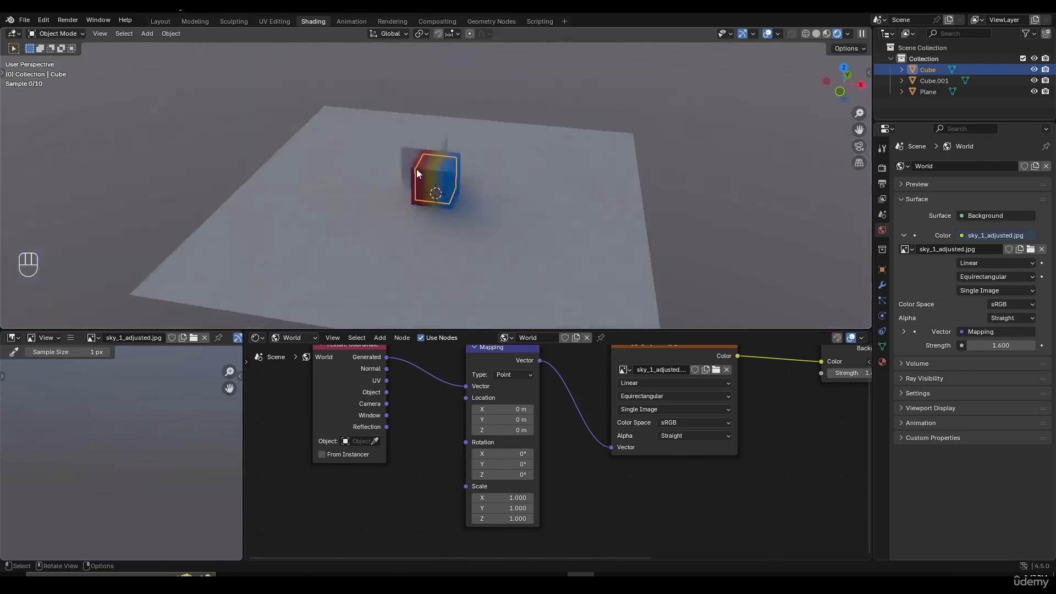
middle_drag(440, 190, 436, 144)
shift+middle_drag(436, 144, 440, 209)
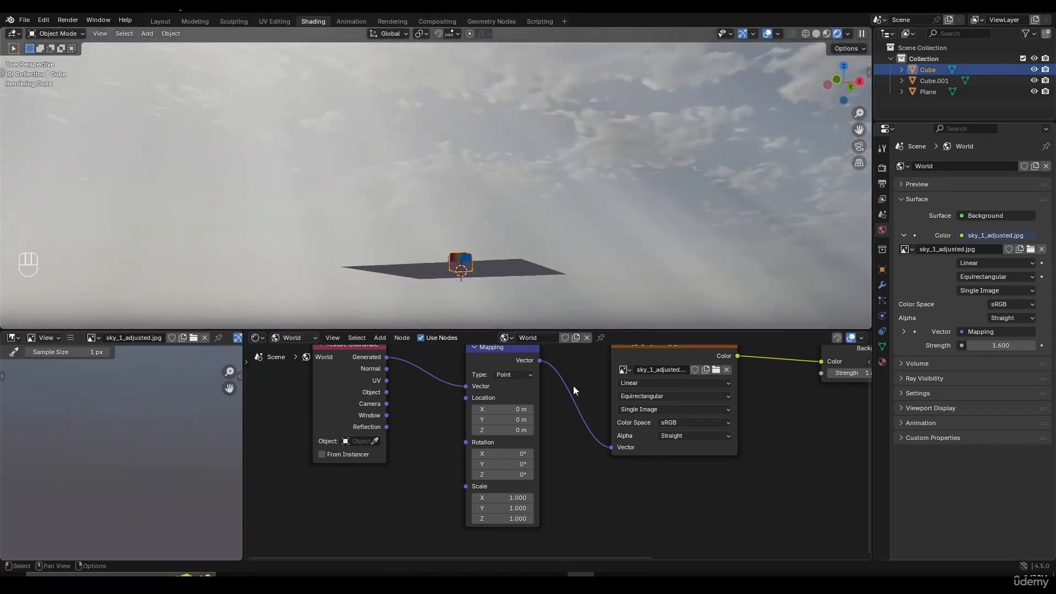
drag(504, 475, 507, 475)
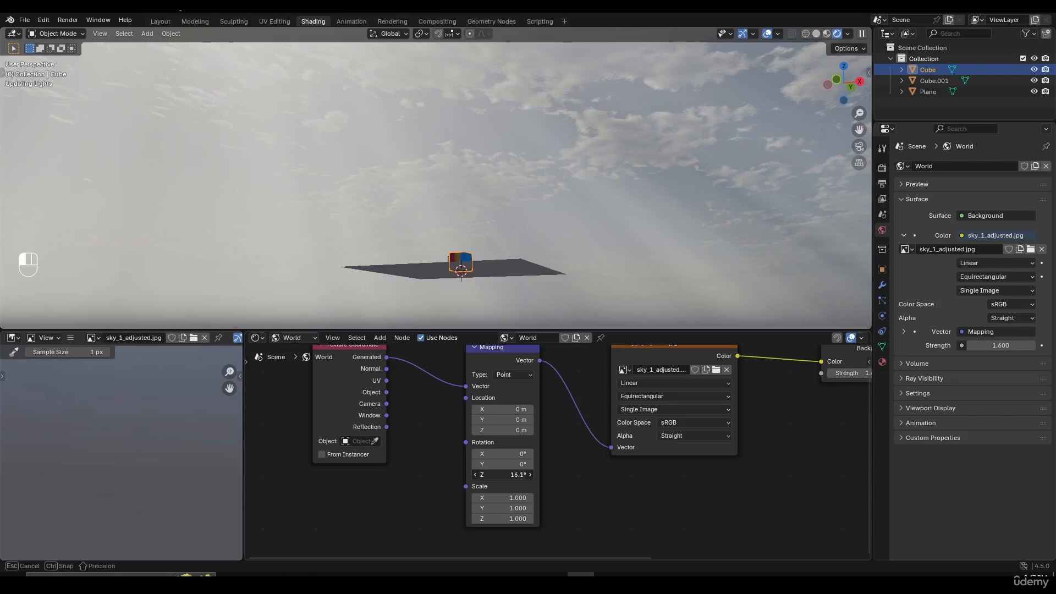
drag(507, 475, 513, 475)
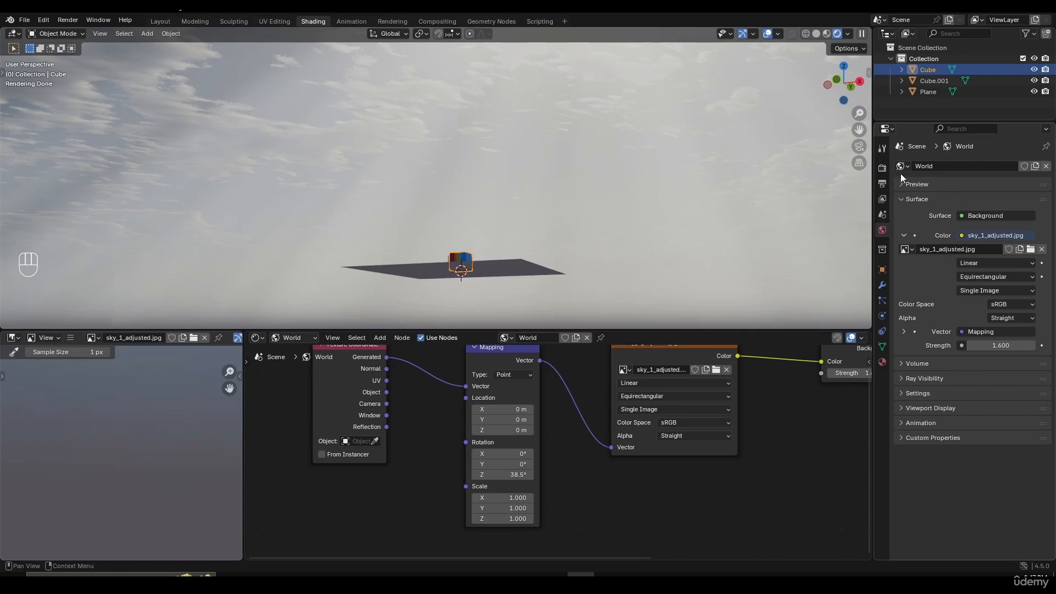
- Switch the scene's render engine to EEVEE
click(881, 167)
click(961, 166)
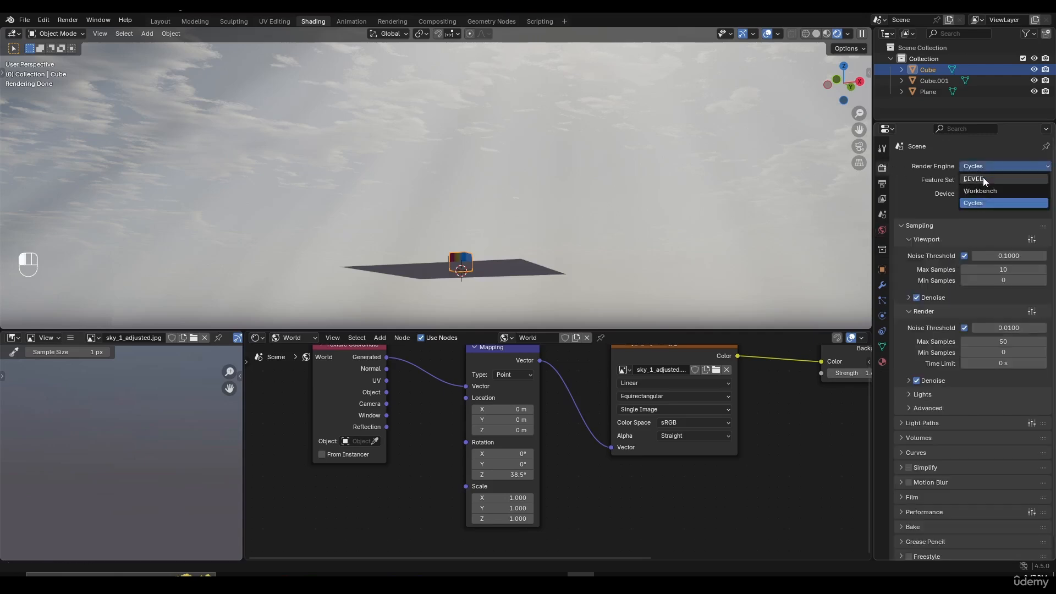
click(983, 177)
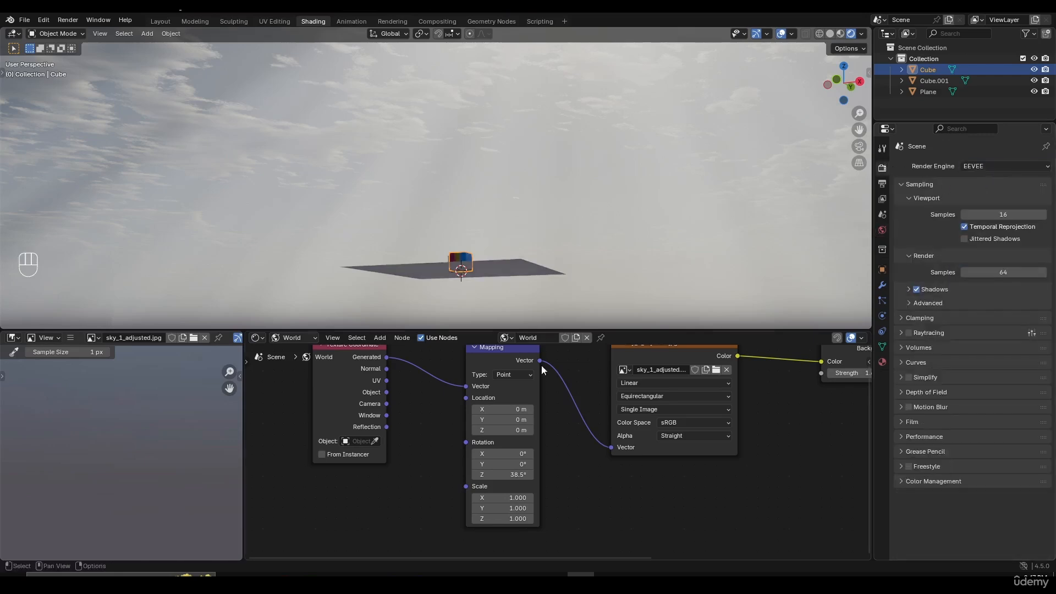